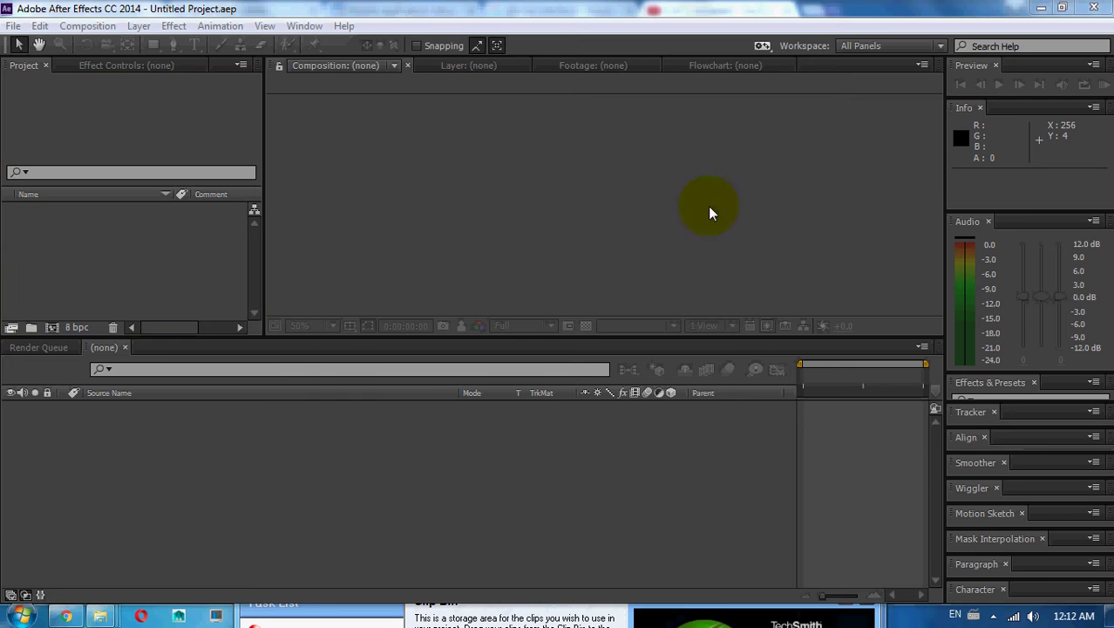
# Import iphone interface.ai from Desktop folder 1 as Merged Layers footage and preview it in the Footage viewer.
pyautogui.click(129, 270)
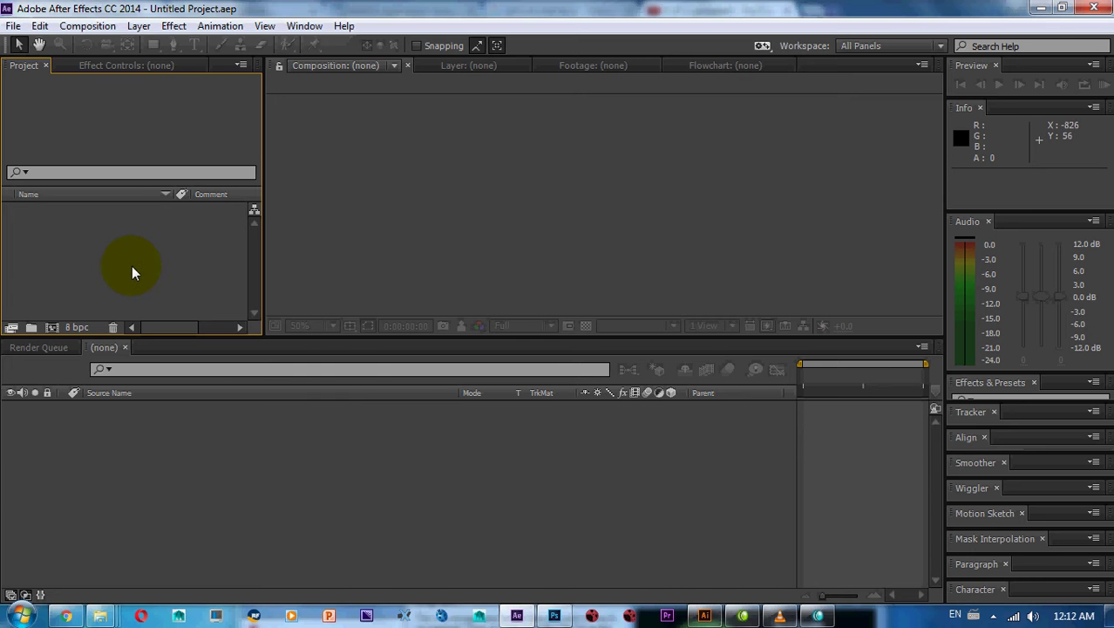
pyautogui.doubleClick(136, 266)
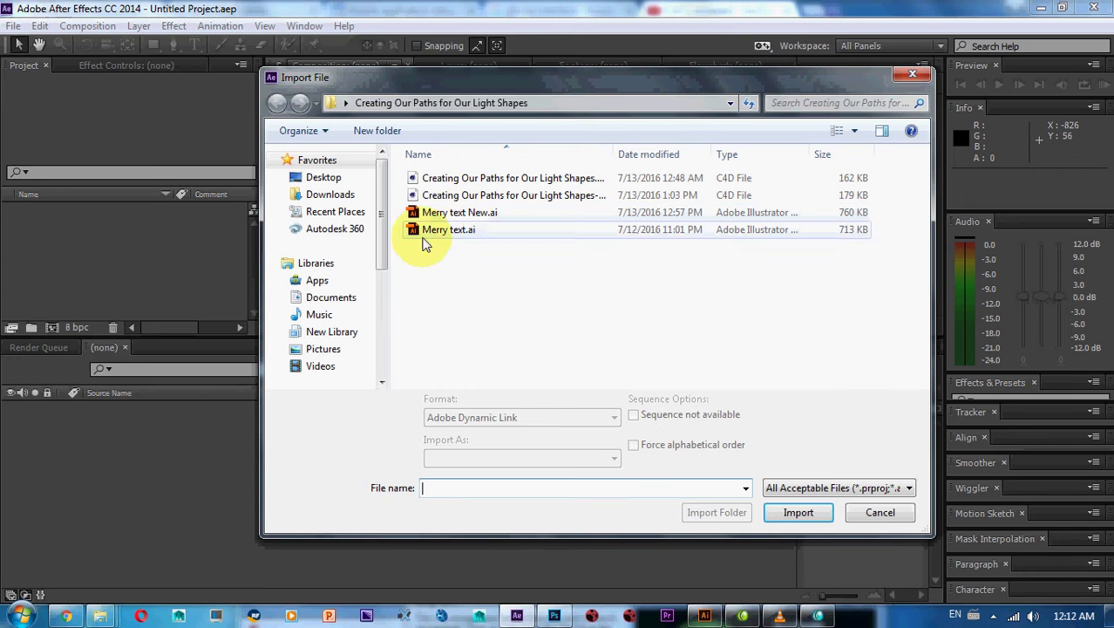
pyautogui.click(323, 178)
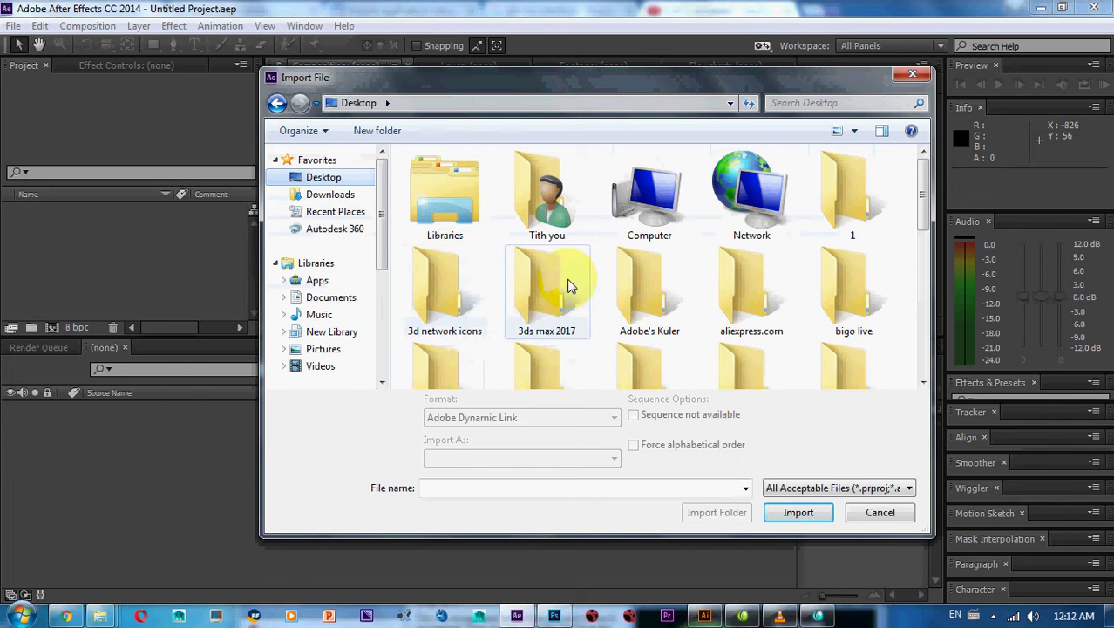
pyautogui.scroll(-2, 647, 299)
pyautogui.doubleClick(451, 262)
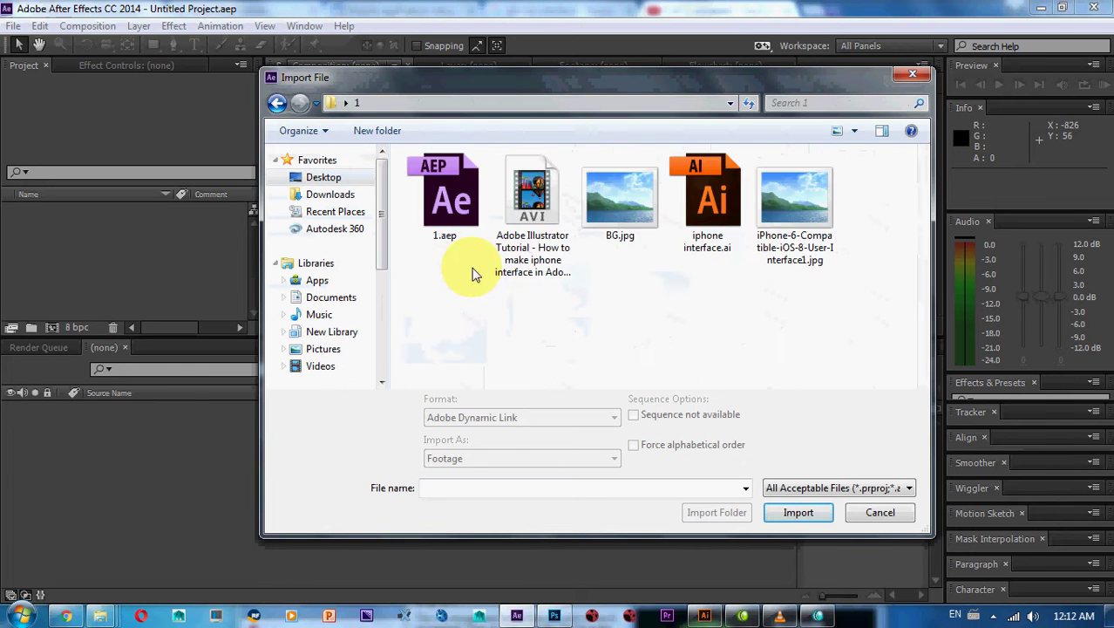
pyautogui.doubleClick(721, 204)
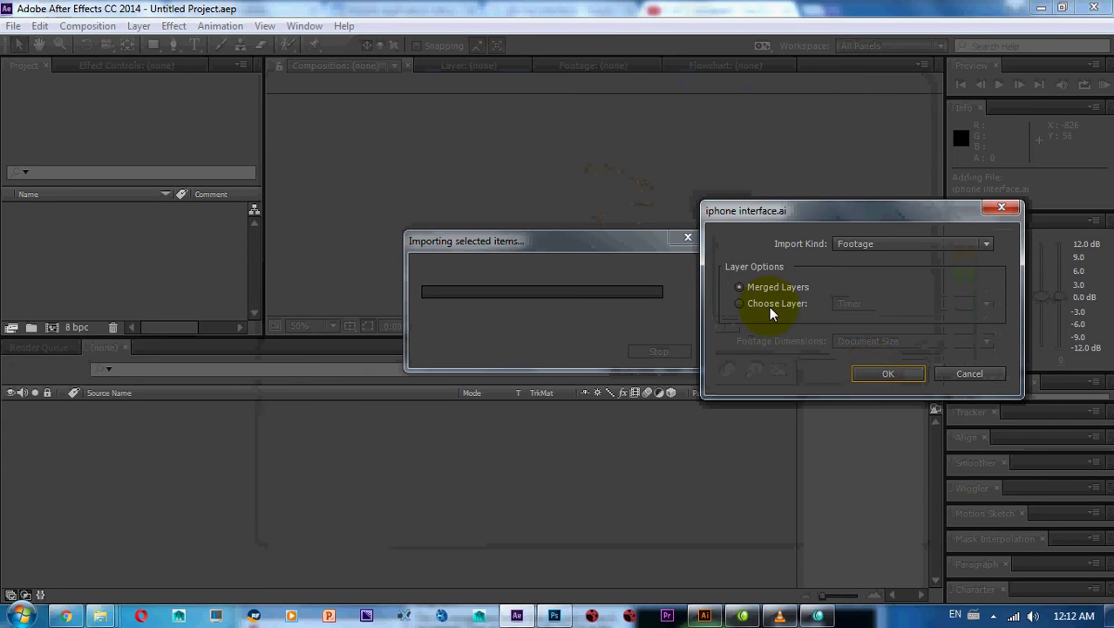
pyautogui.click(872, 375)
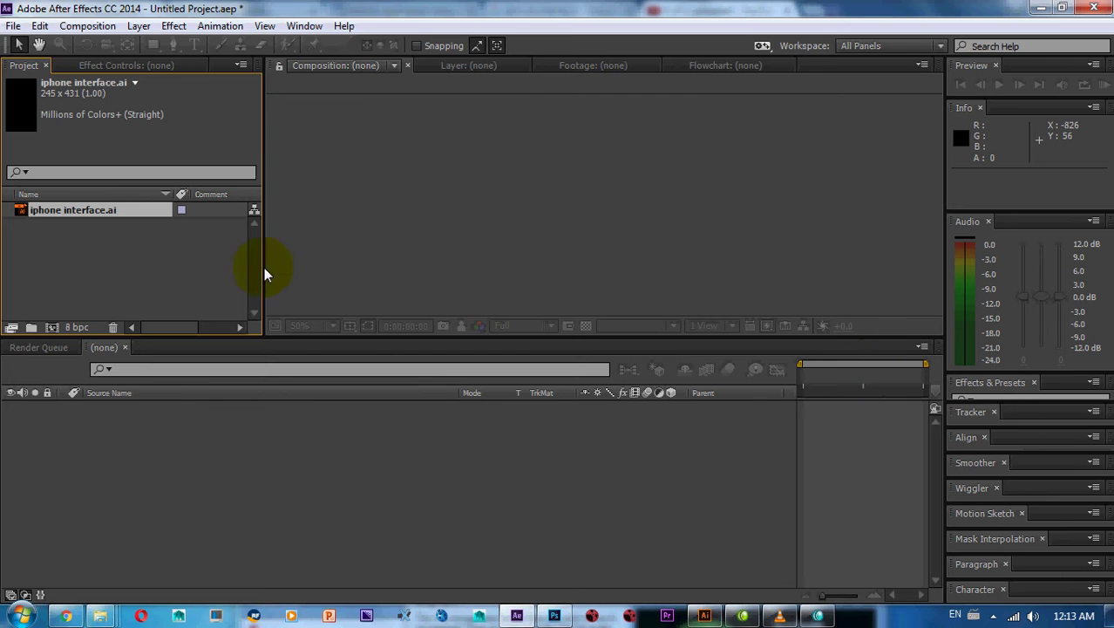
pyautogui.doubleClick(97, 211)
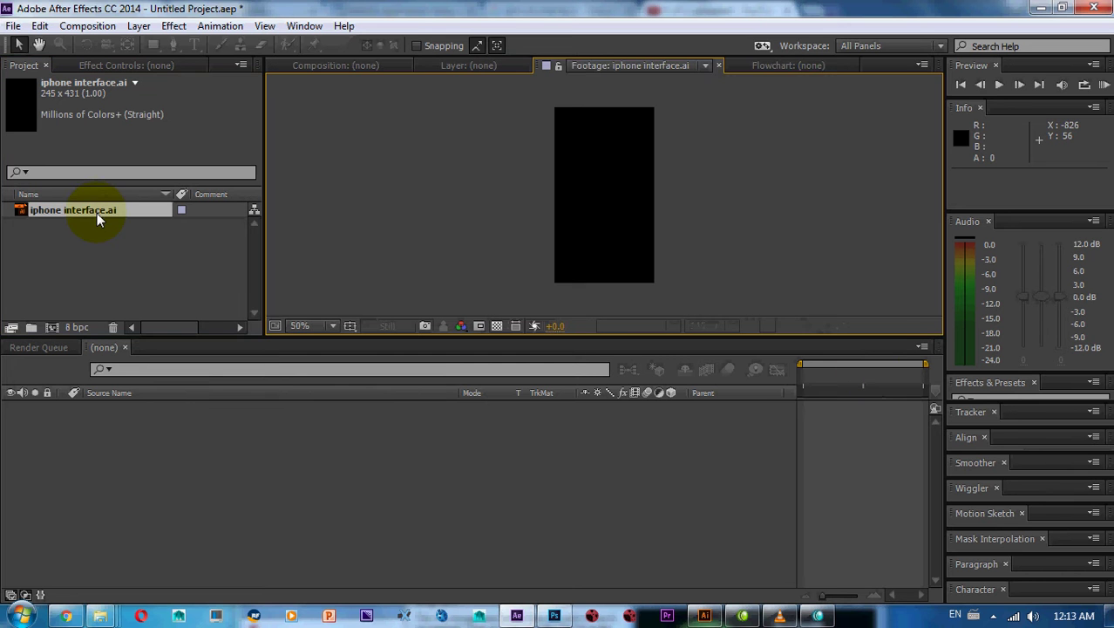
# Re-import iphone interface.ai with Import Kind set to Composition, then delete the merged footage item.
pyautogui.doubleClick(75, 258)
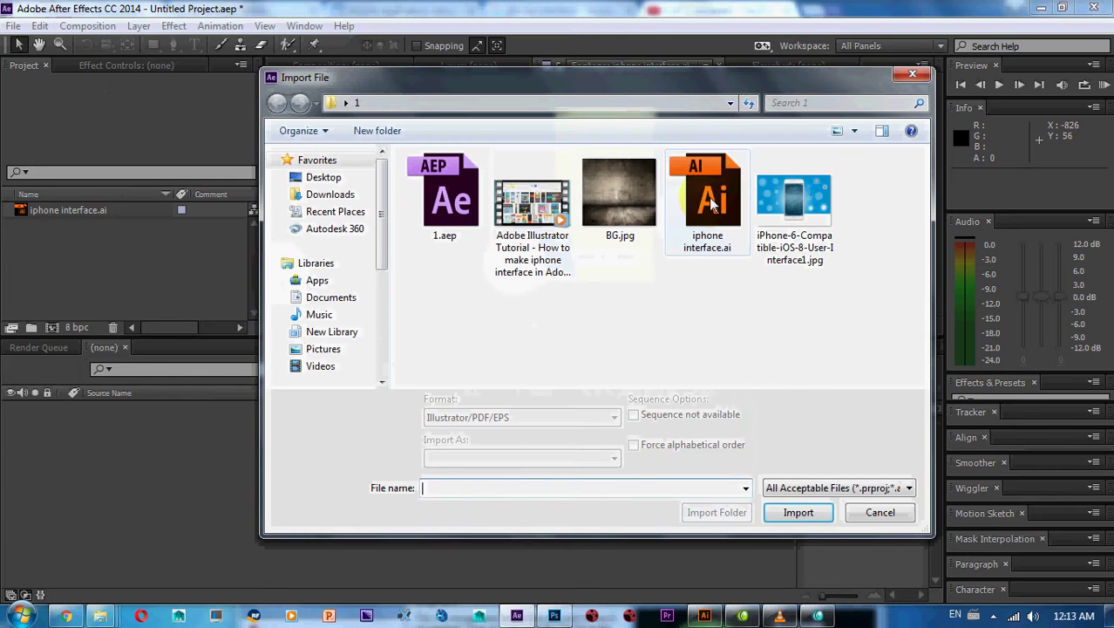
pyautogui.click(712, 203)
pyautogui.click(789, 513)
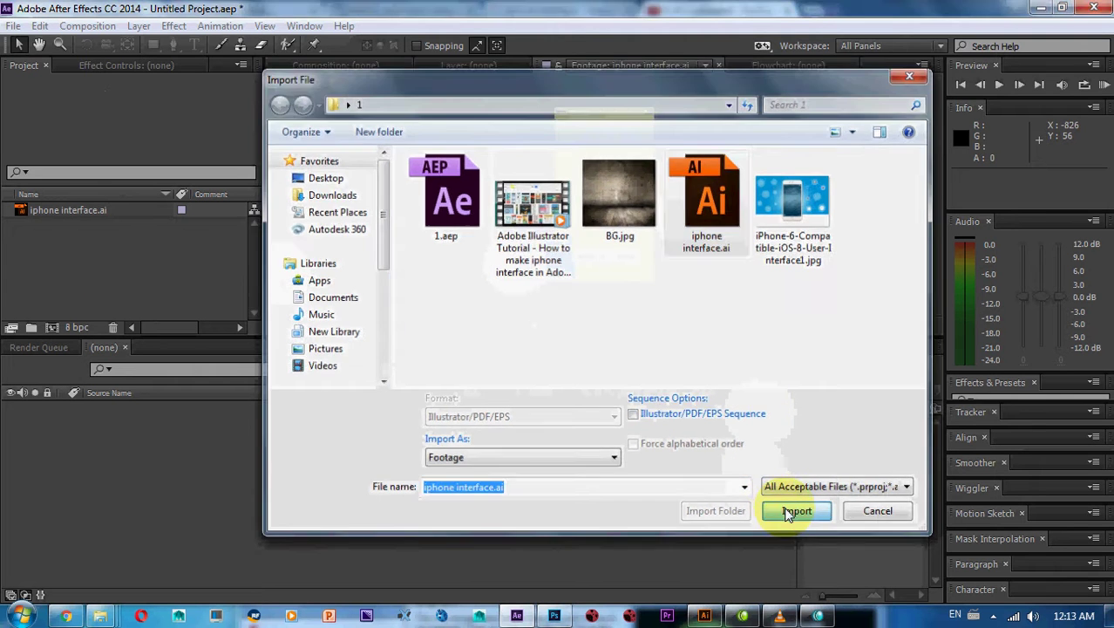
pyautogui.click(780, 305)
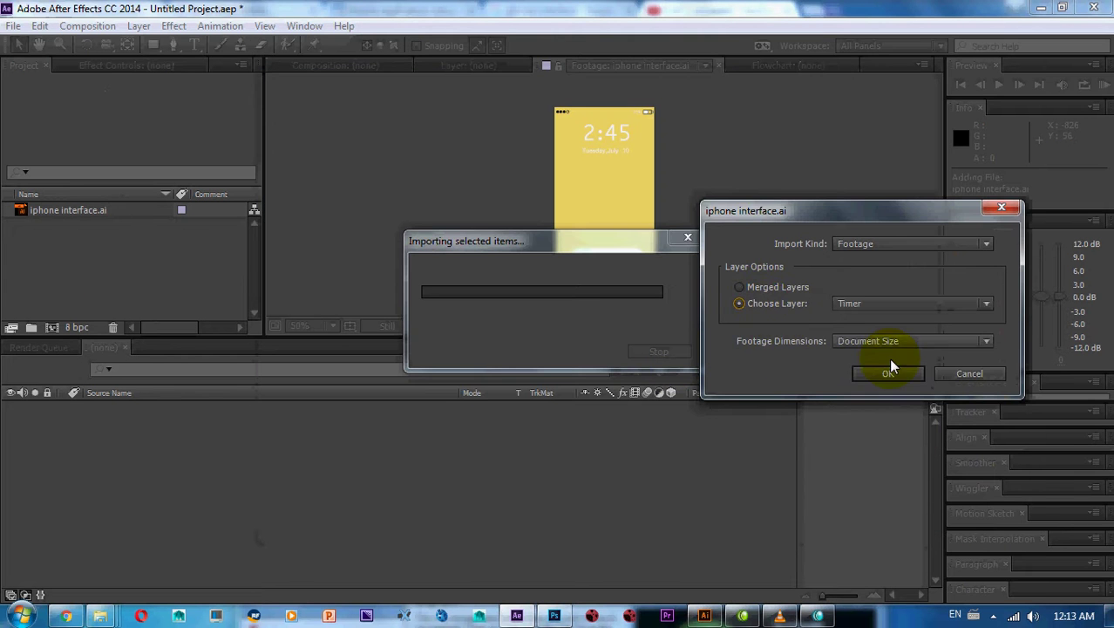
pyautogui.click(870, 245)
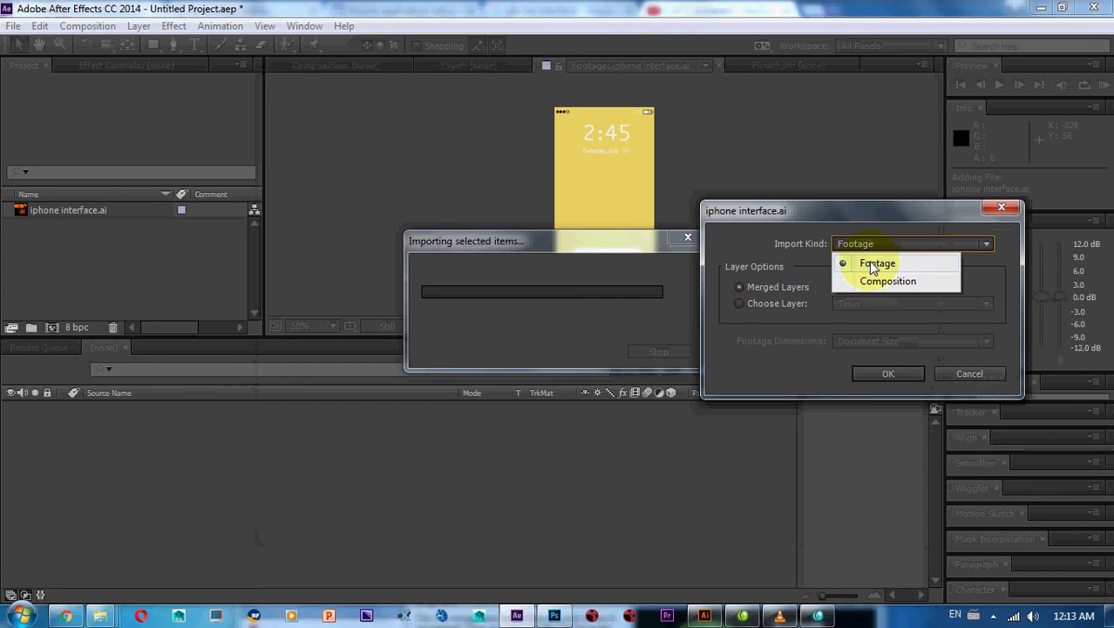
pyautogui.click(874, 281)
pyautogui.click(881, 371)
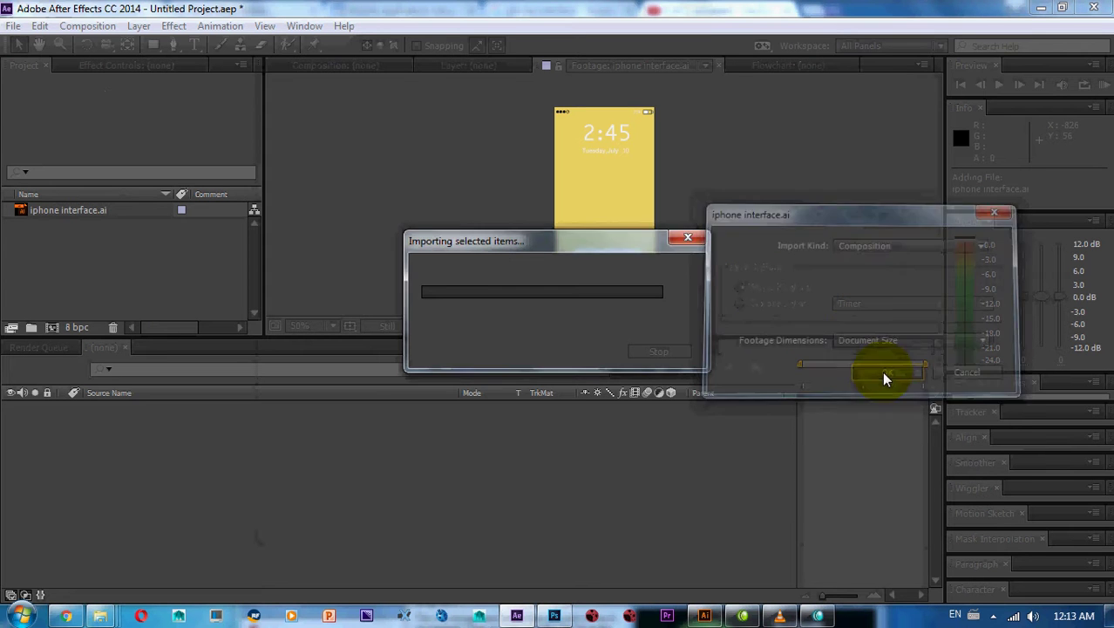
pyautogui.click(47, 212)
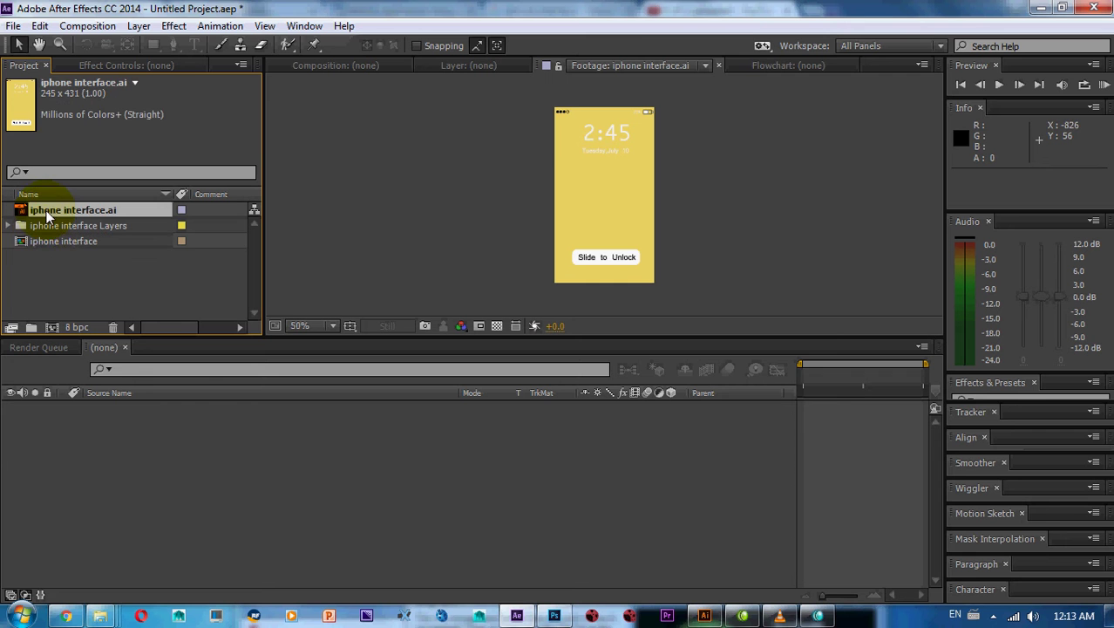
pyautogui.press('Delete')
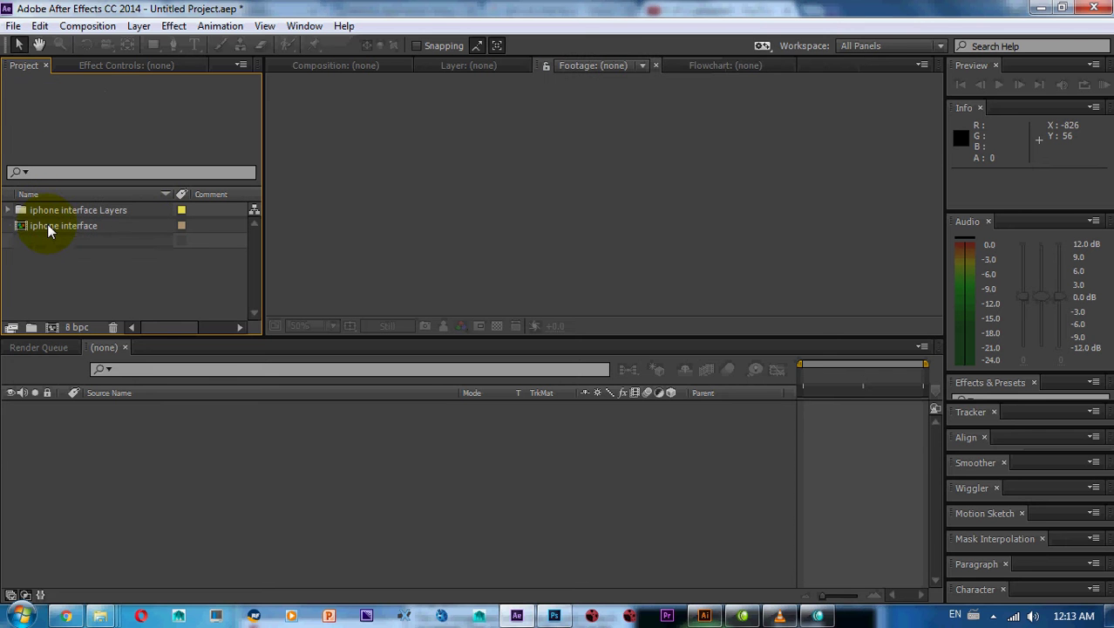
# Open the iphone interface composition, enlarge the viewer, and zoom to 200% on the unlock button.
pyautogui.doubleClick(47, 225)
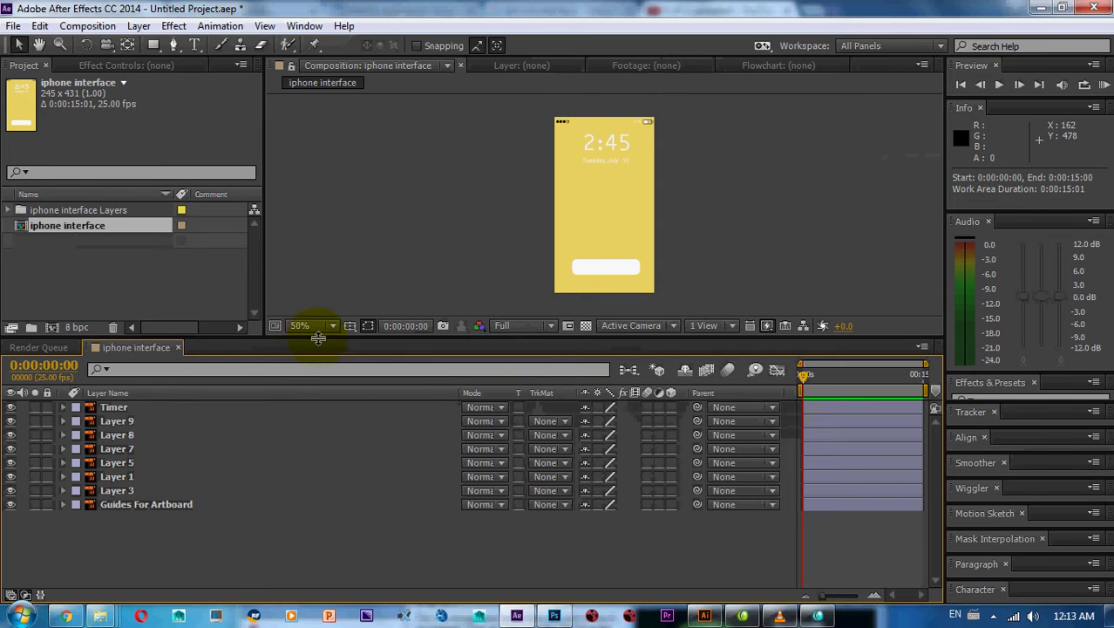
pyautogui.moveTo(319, 339); pyautogui.dragTo(319, 397)
pyautogui.scroll(2, 657, 221)
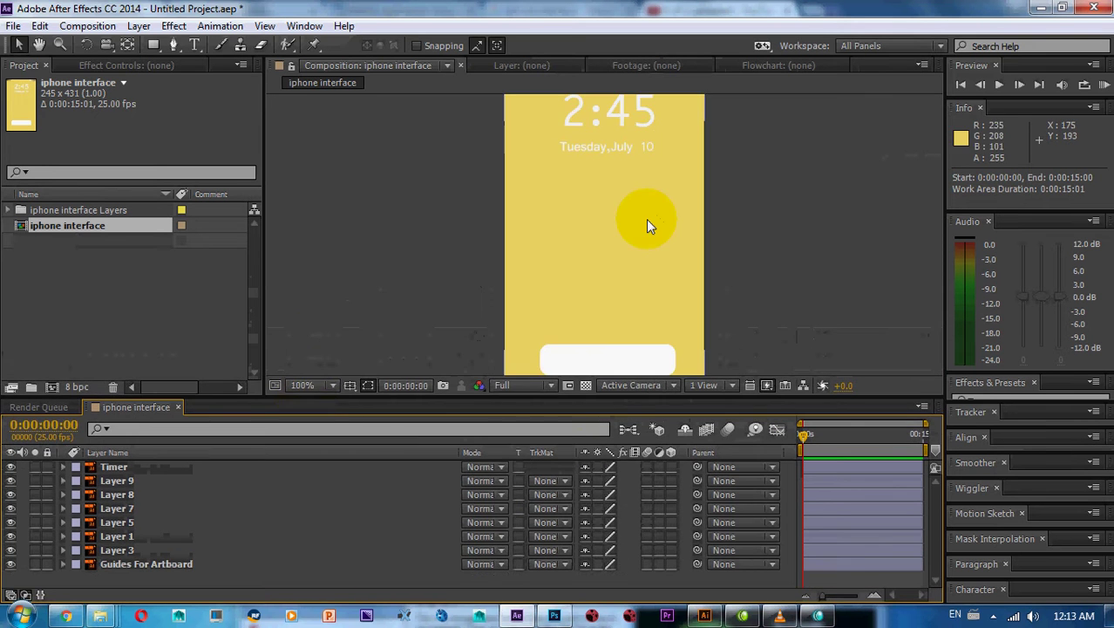
pyautogui.moveTo(647, 220); pyautogui.dragTo(657, 274)
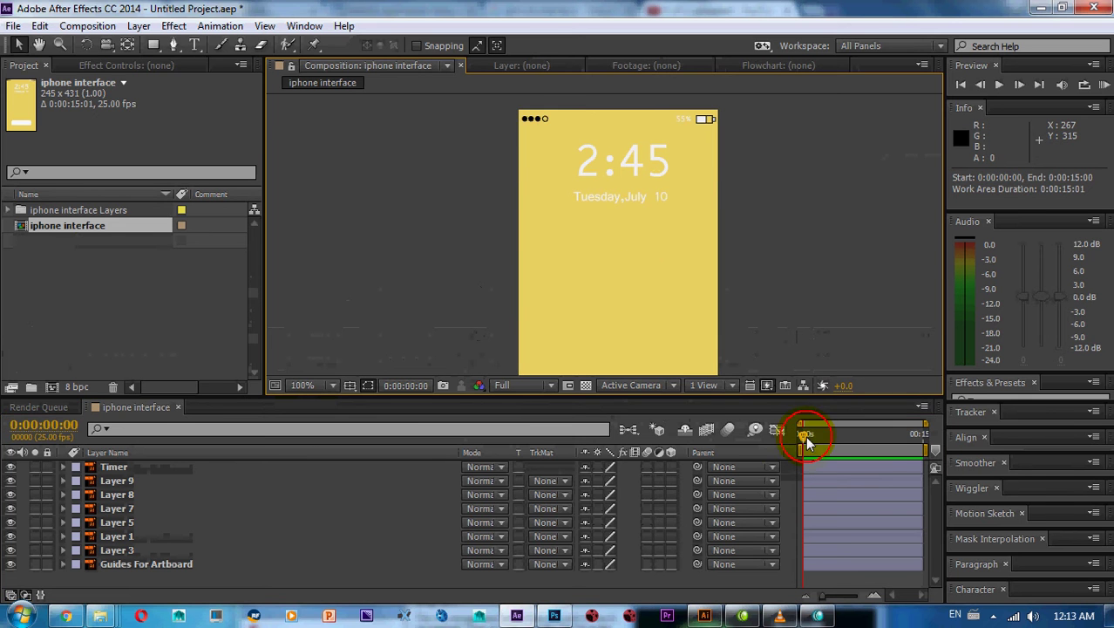
pyautogui.scroll(-1, 680, 256)
pyautogui.moveTo(680, 255); pyautogui.dragTo(671, 234)
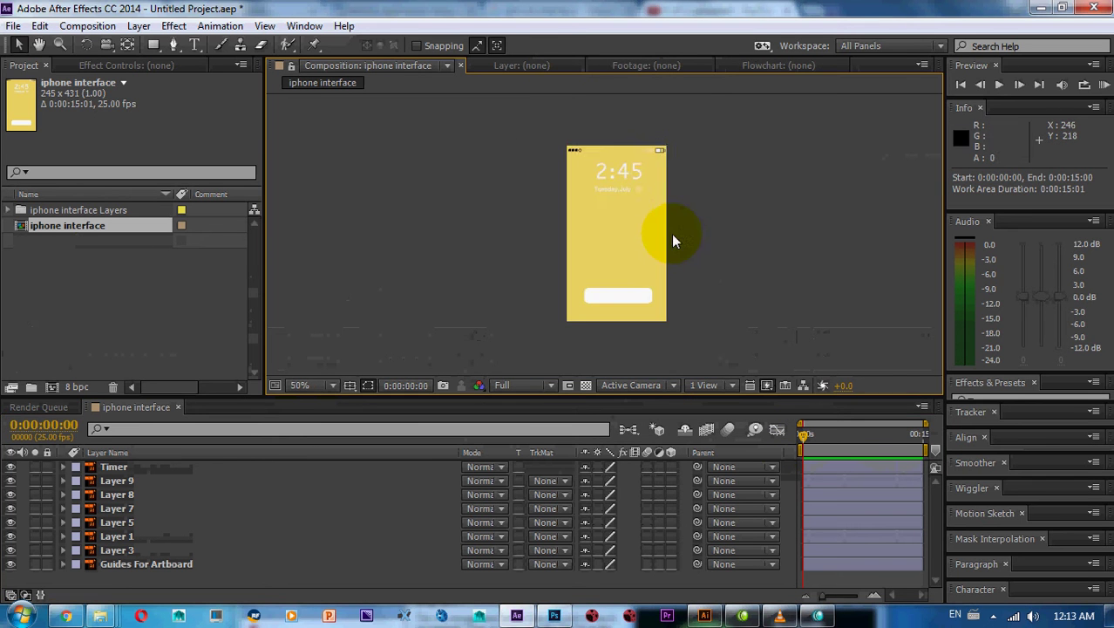
pyautogui.scroll(1, 671, 233)
pyautogui.scroll(1, 610, 304)
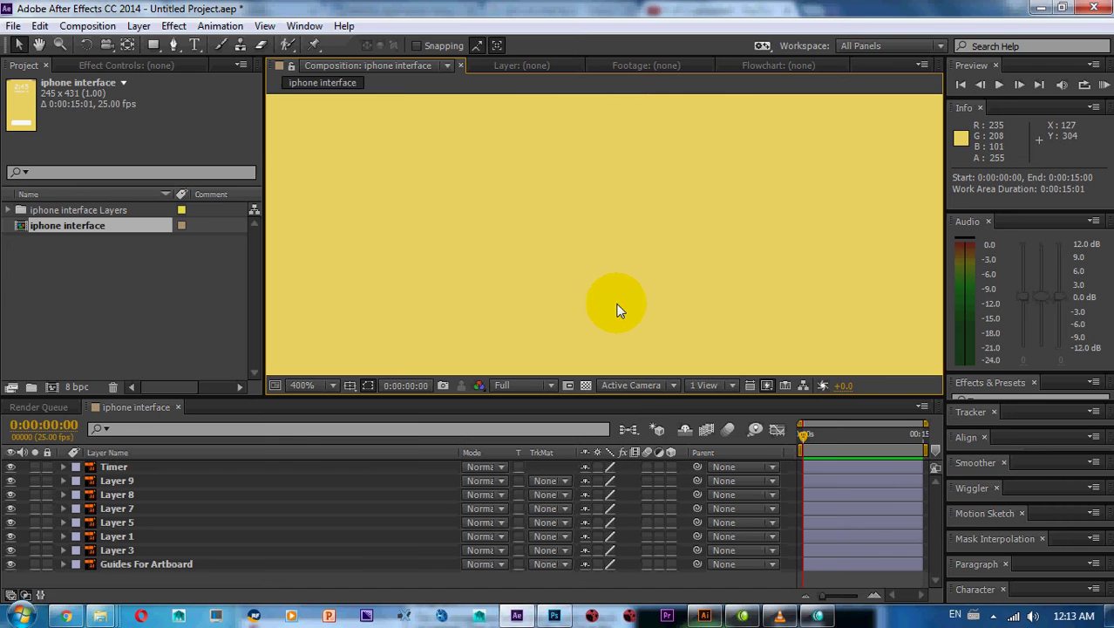
pyautogui.click(705, 616)
# Select the Slide to Unlock text and toggle Layer 6's visibility to confirm it holds the text.
pyautogui.click(545, 431)
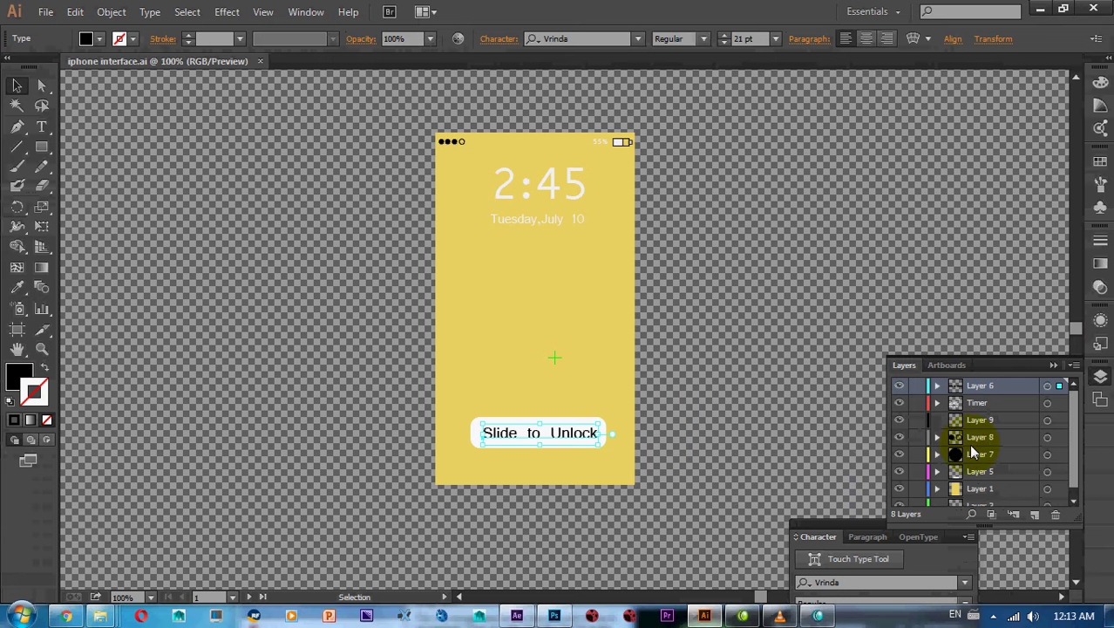
pyautogui.click(899, 386)
pyautogui.click(899, 387)
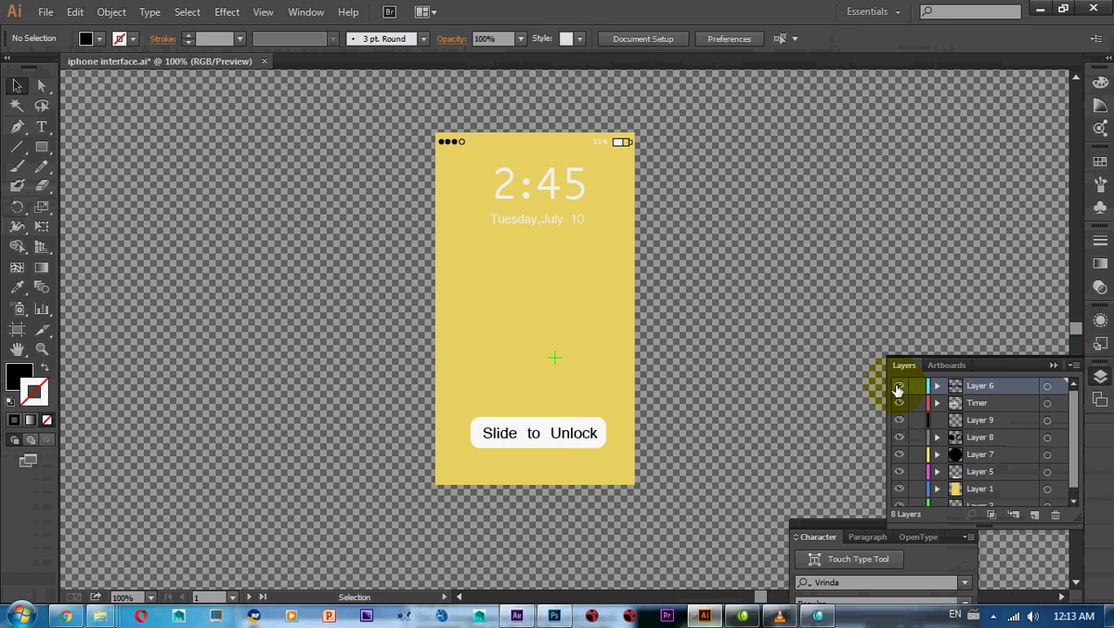
pyautogui.click(899, 387)
pyautogui.click(900, 386)
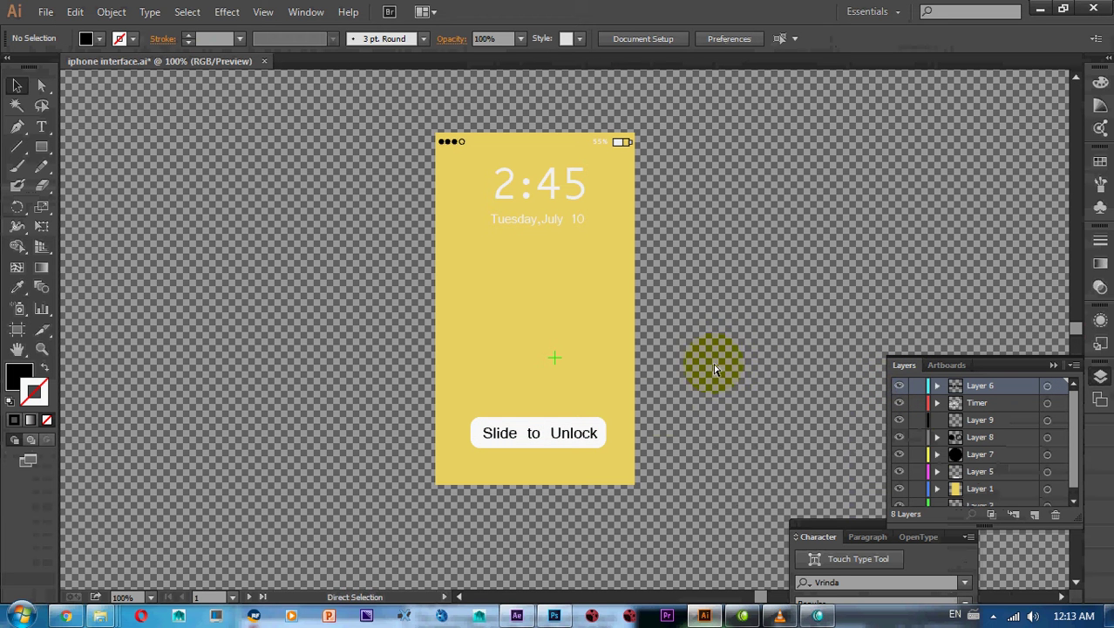
pyautogui.click(517, 613)
pyautogui.scroll(-2, 515, 285)
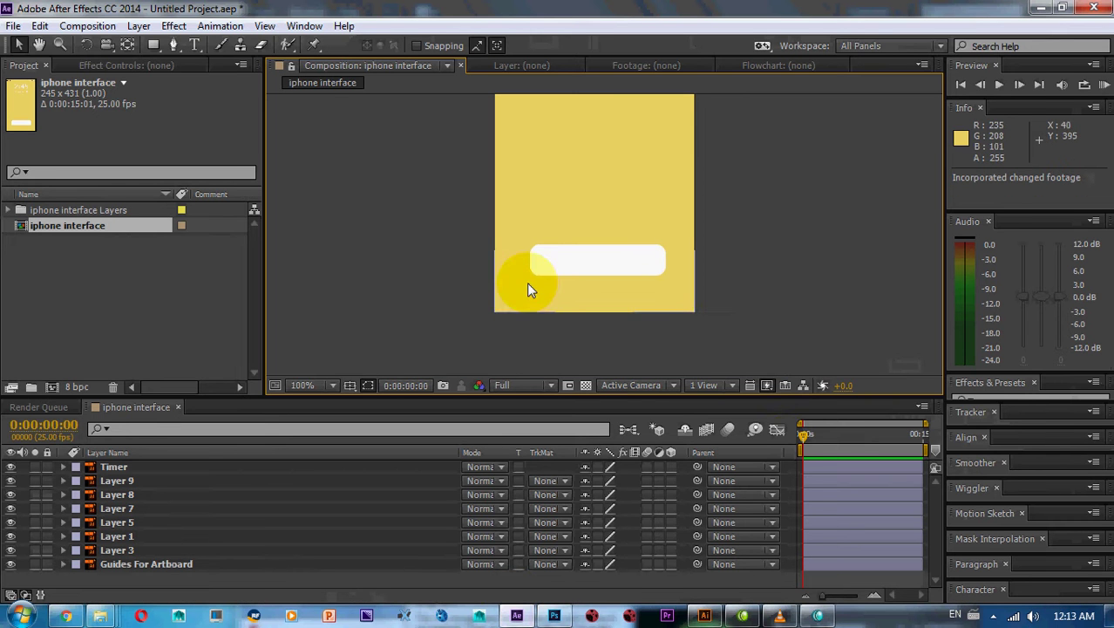
pyautogui.click(815, 436)
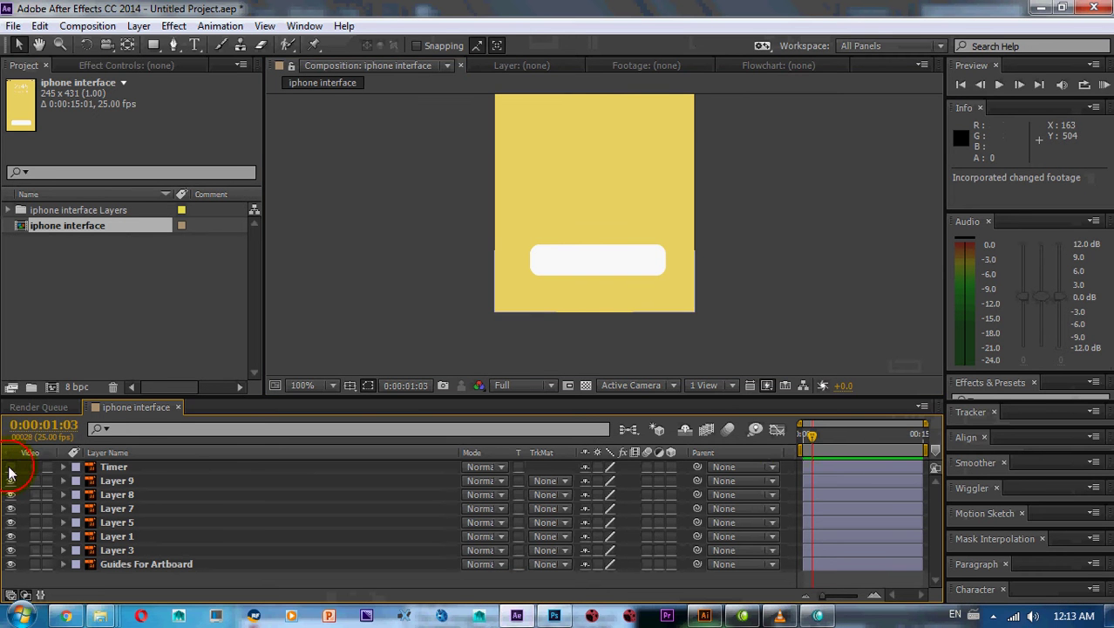
pyautogui.click(9, 469)
pyautogui.click(114, 471)
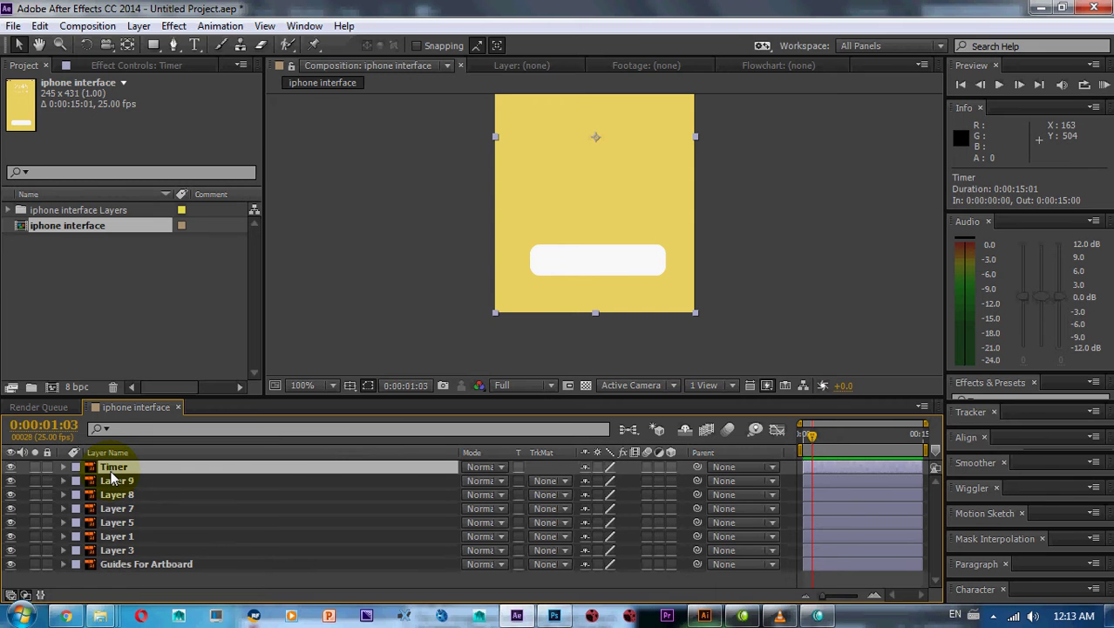
pyautogui.click(703, 617)
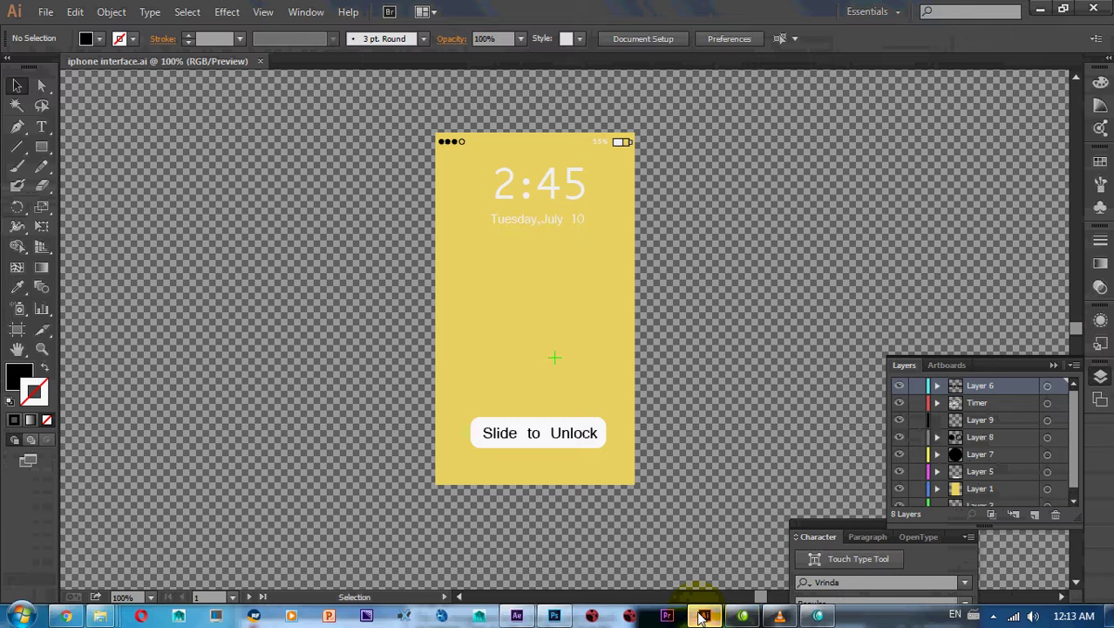
pyautogui.click(703, 617)
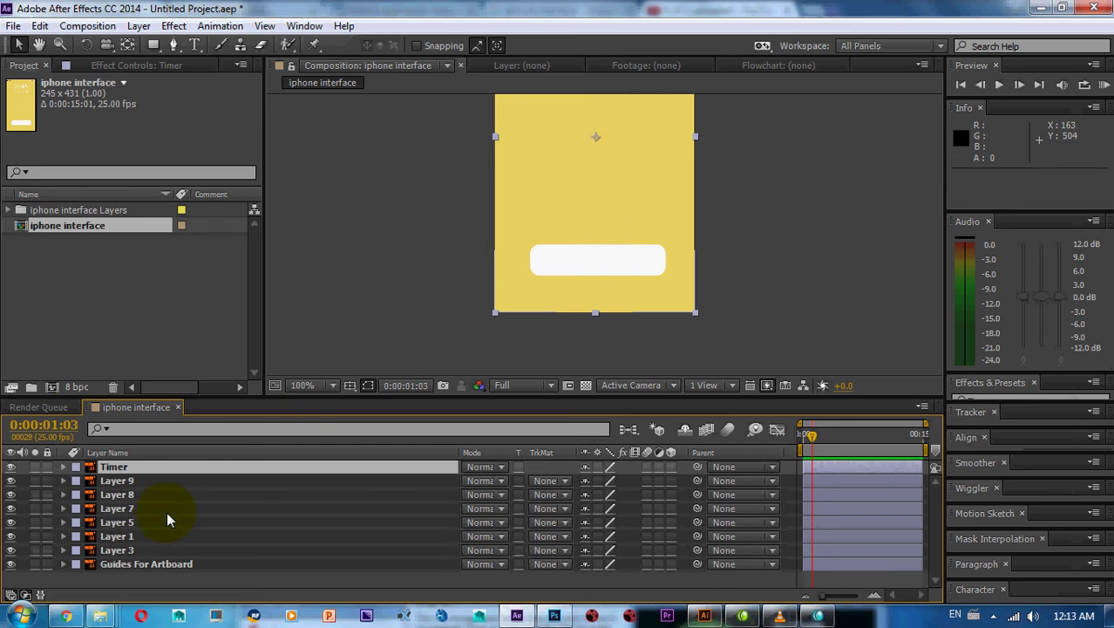
# Import iphone interface.ai again as a Composition and open the resulting iphone interface 2.
pyautogui.doubleClick(89, 291)
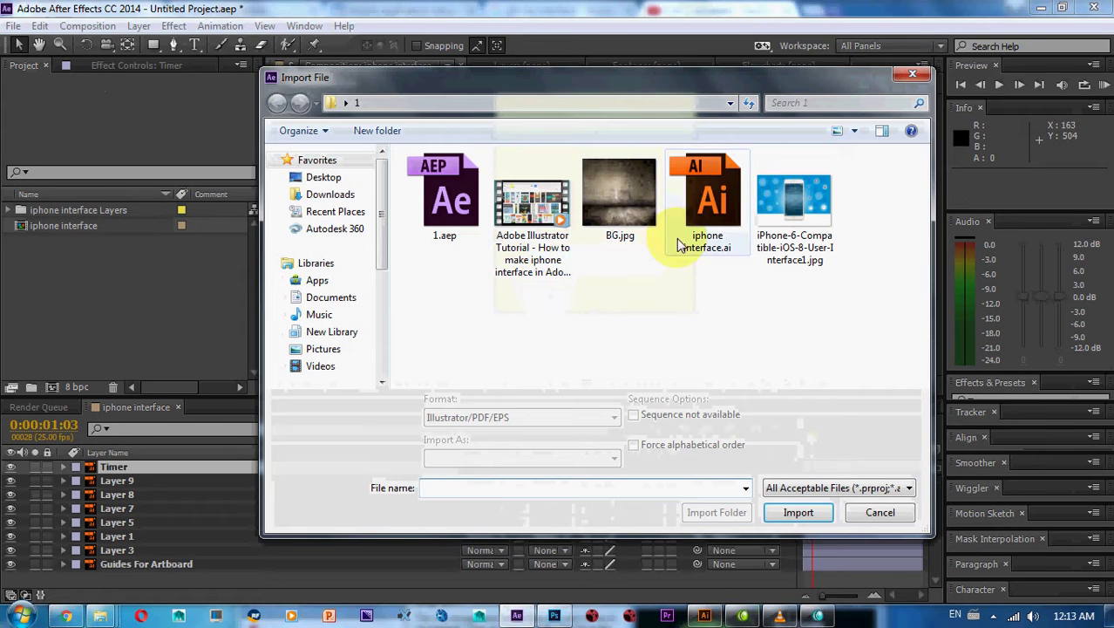
pyautogui.doubleClick(716, 206)
pyautogui.click(872, 244)
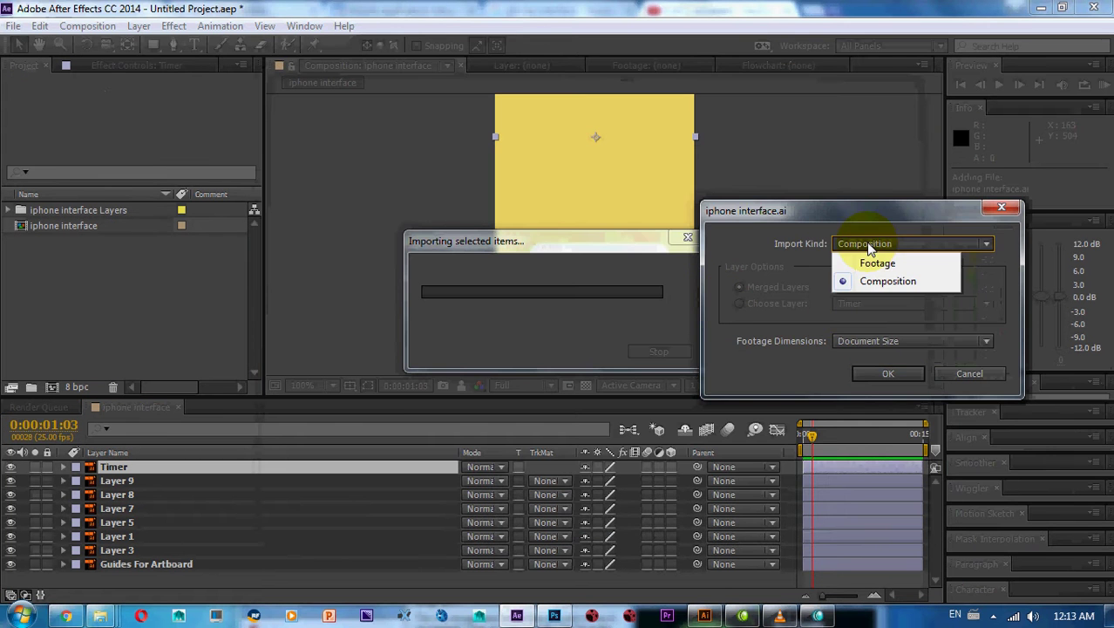
pyautogui.click(872, 279)
pyautogui.click(888, 373)
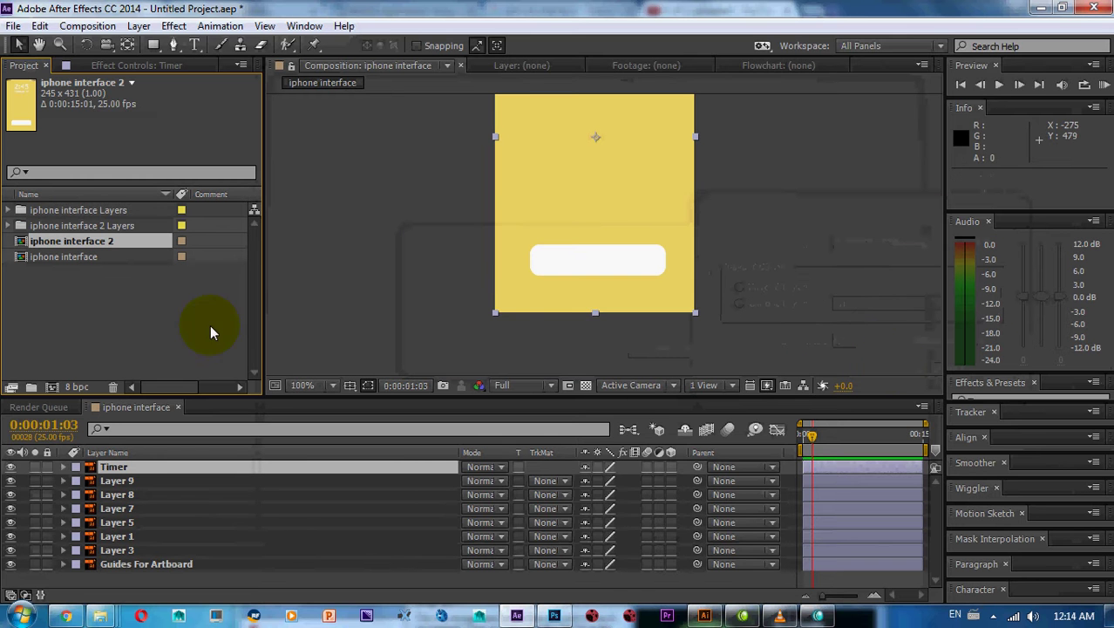
pyautogui.doubleClick(103, 242)
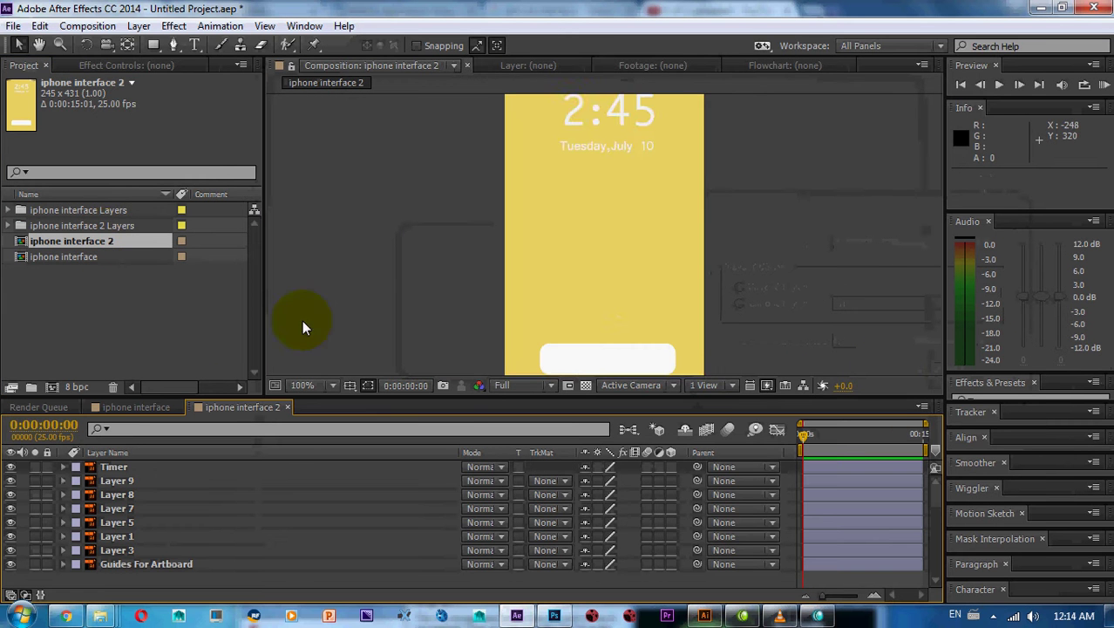
pyautogui.scroll(-2, 597, 236)
pyautogui.scroll(-2, 609, 212)
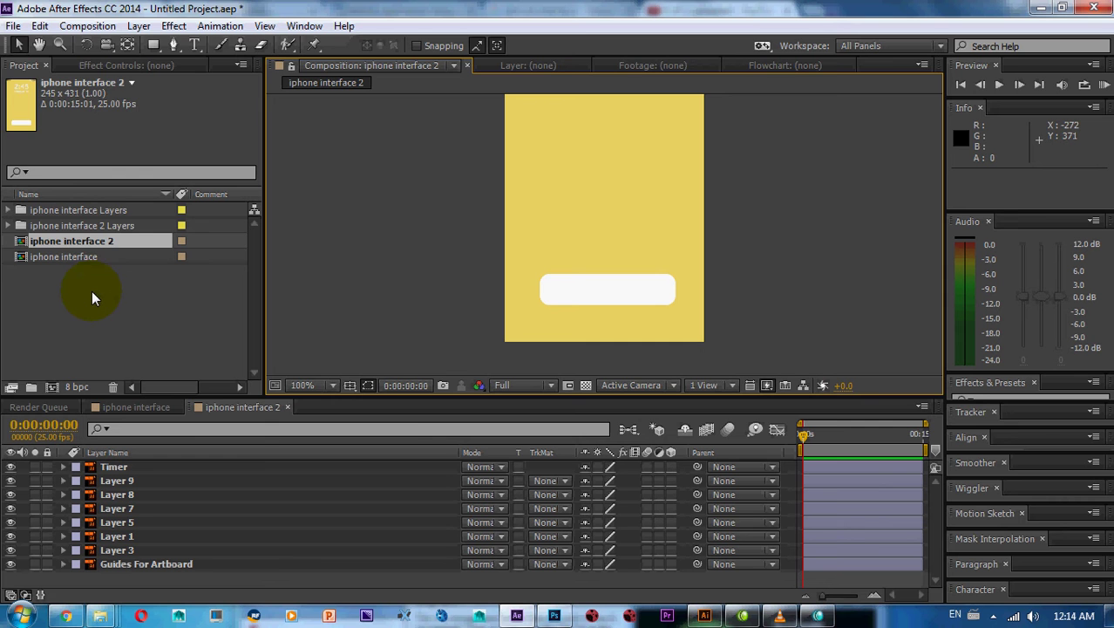
# Delete the duplicate iphone interface 2 composition and its Layers folder.
pyautogui.click(90, 266)
pyautogui.click(90, 243)
pyautogui.keyDown('ctrl'); pyautogui.click(104, 227); pyautogui.keyUp('ctrl')
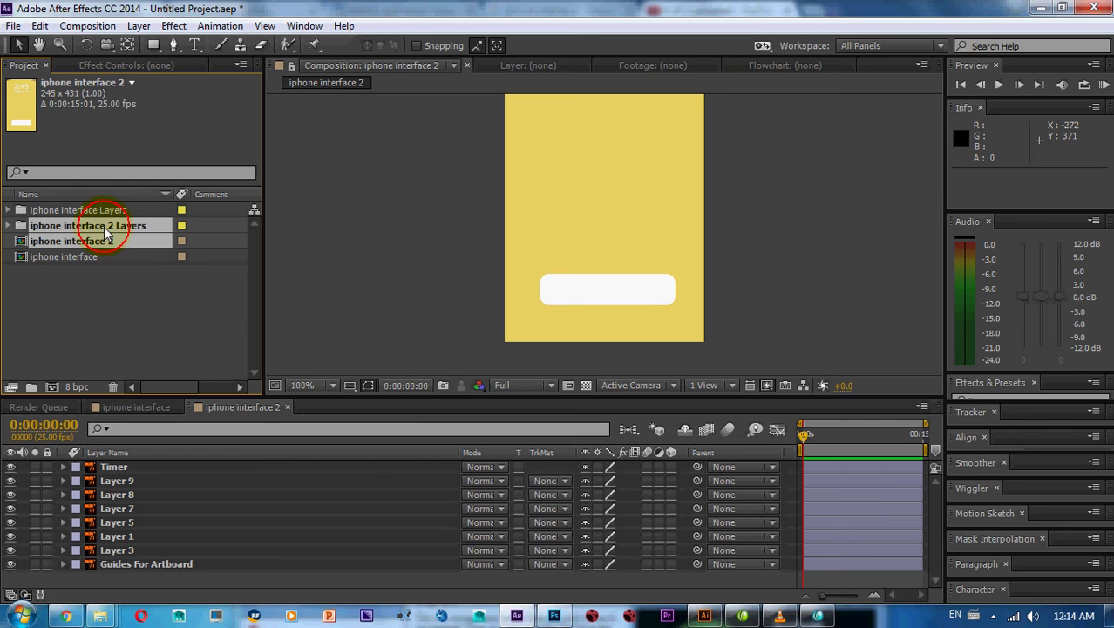
pyautogui.press('Delete')
pyautogui.click(636, 330)
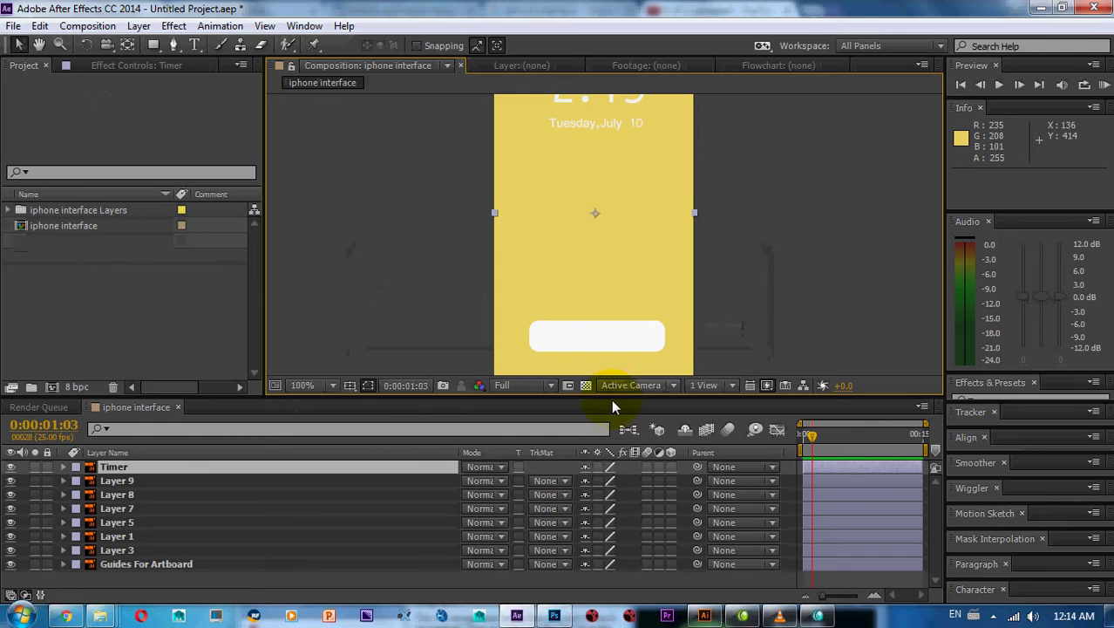
# Enlarge the composition viewer and toggle the Timer layer's visibility to check the clock and date.
pyautogui.moveTo(615, 395); pyautogui.dragTo(615, 482)
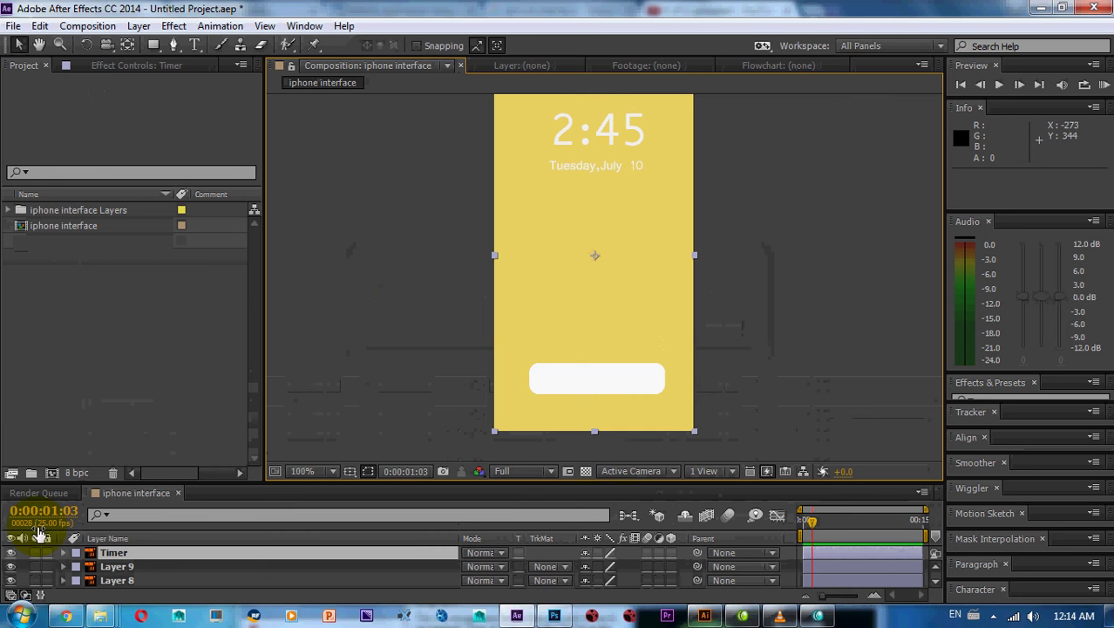
pyautogui.click(12, 553)
pyautogui.click(11, 553)
pyautogui.click(12, 553)
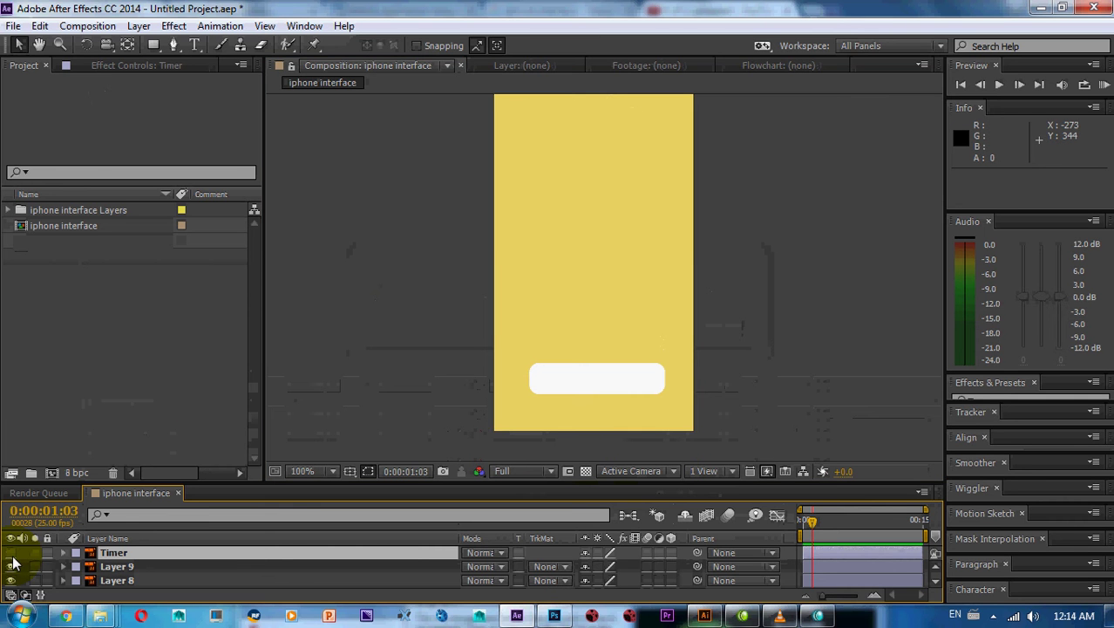
pyautogui.click(11, 553)
pyautogui.click(58, 553)
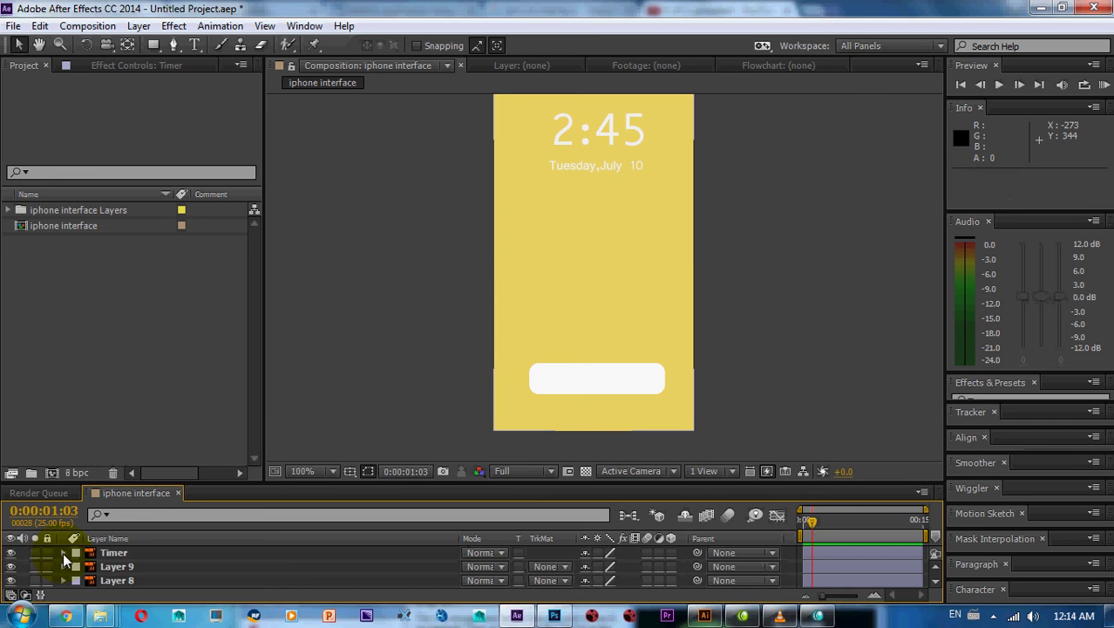
pyautogui.click(11, 558)
pyautogui.click(11, 552)
pyautogui.click(11, 553)
# Solo the Timer layer on and off to view it in isolation.
pyautogui.click(35, 552)
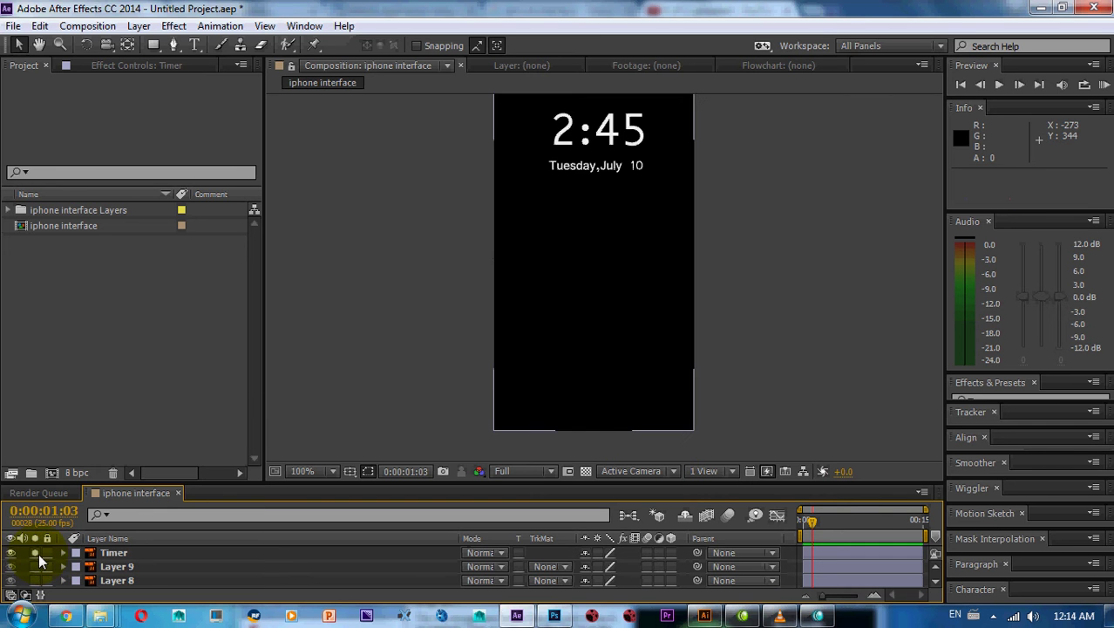
pyautogui.click(39, 559)
pyautogui.click(38, 559)
pyautogui.click(38, 558)
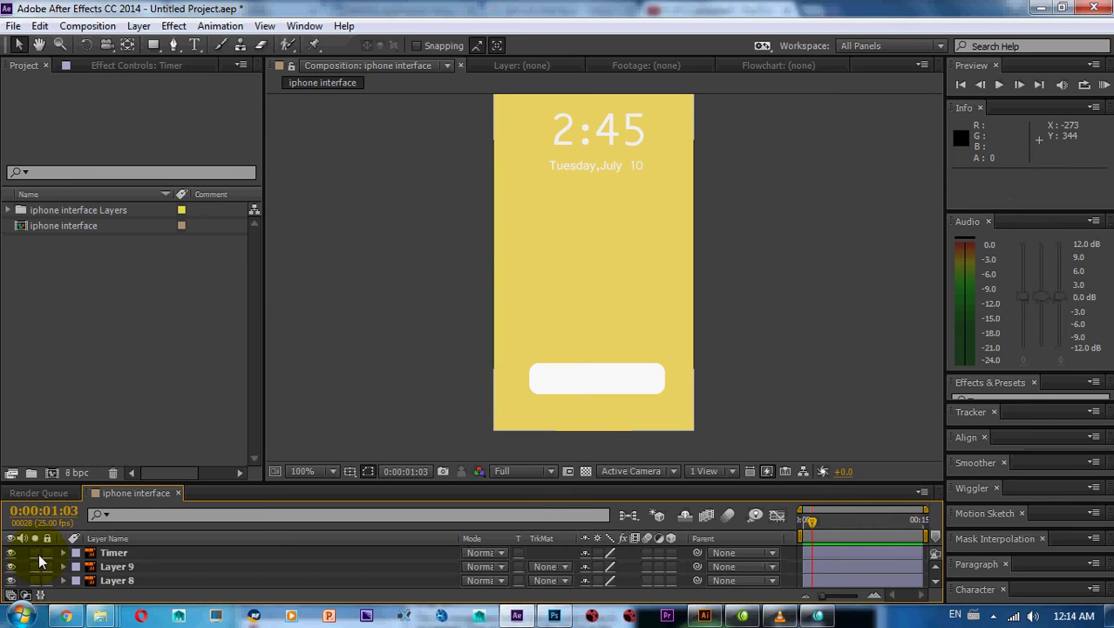
pyautogui.click(704, 616)
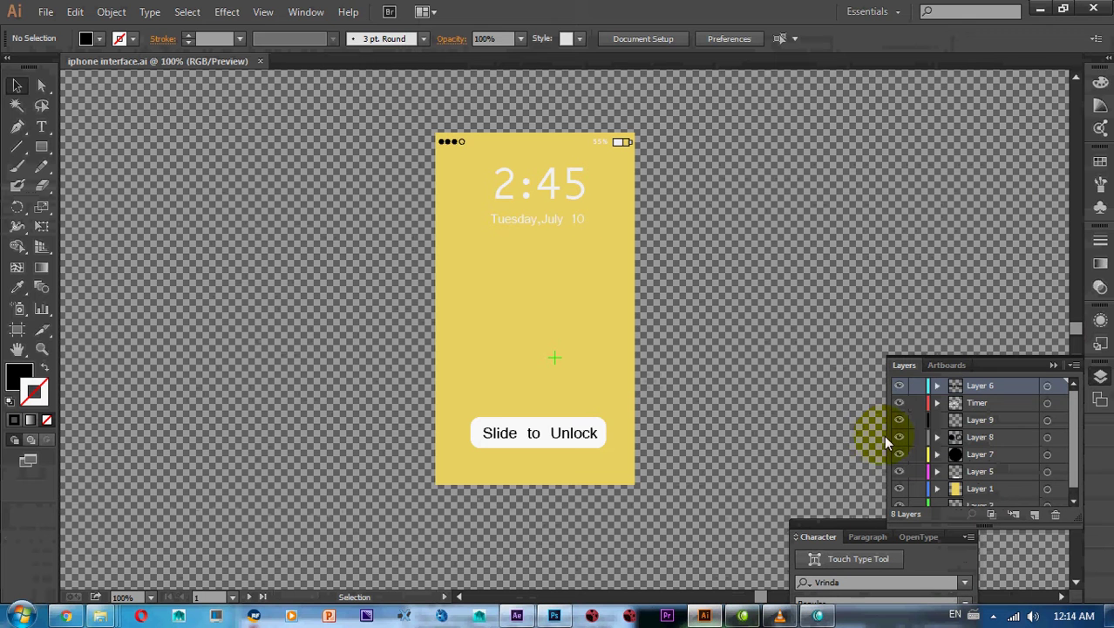
# Move the Tuesday, July 10 date text onto new Layer 10 and check the Timer layer's visibility.
pyautogui.click(546, 221)
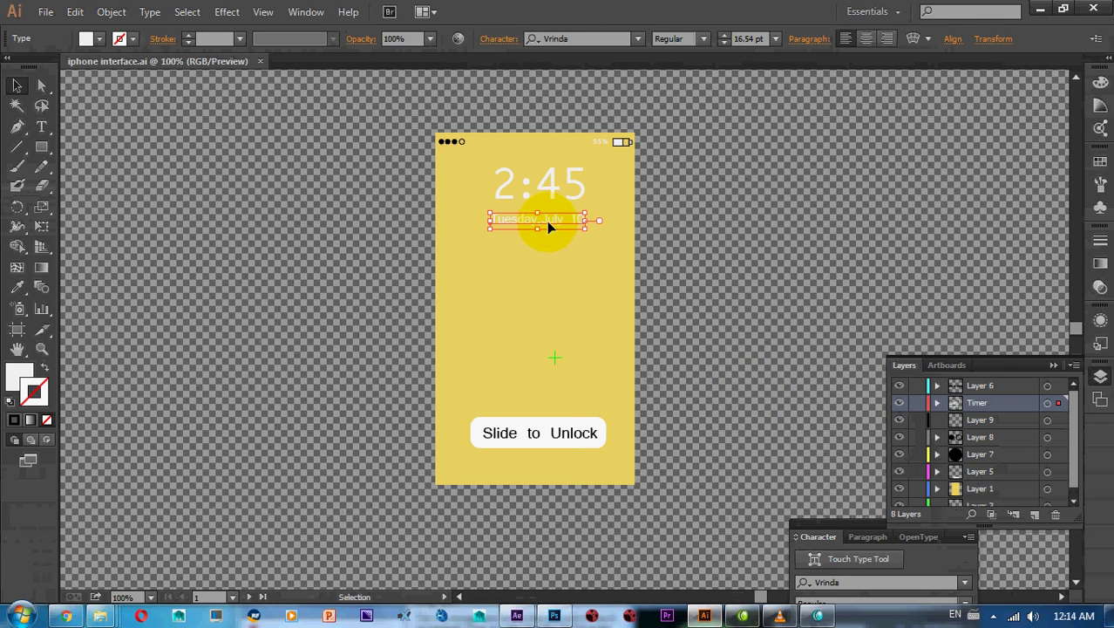
pyautogui.click(1034, 514)
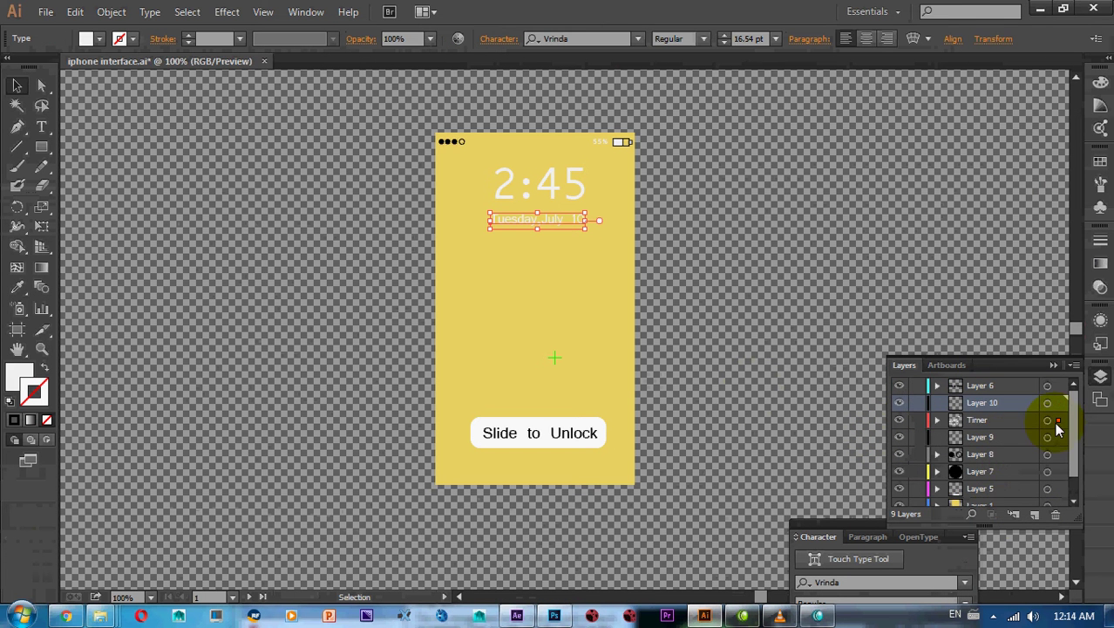
pyautogui.moveTo(1058, 419); pyautogui.dragTo(1058, 402)
pyautogui.click(548, 196)
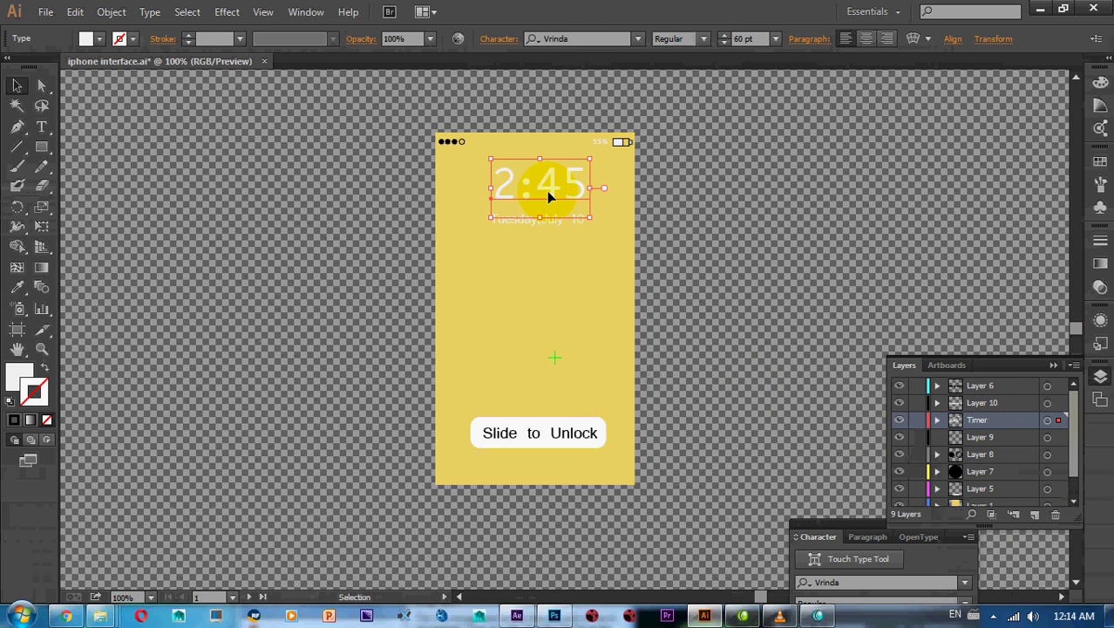
pyautogui.click(899, 420)
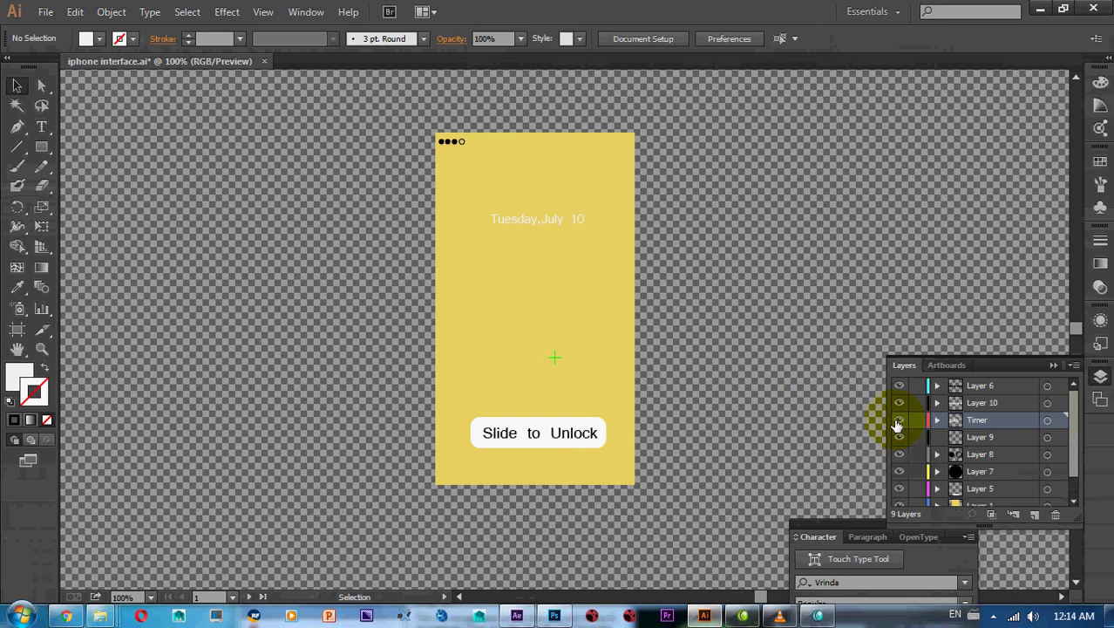
pyautogui.click(899, 421)
# Move the battery icon onto new Layer 11.
pyautogui.click(1014, 516)
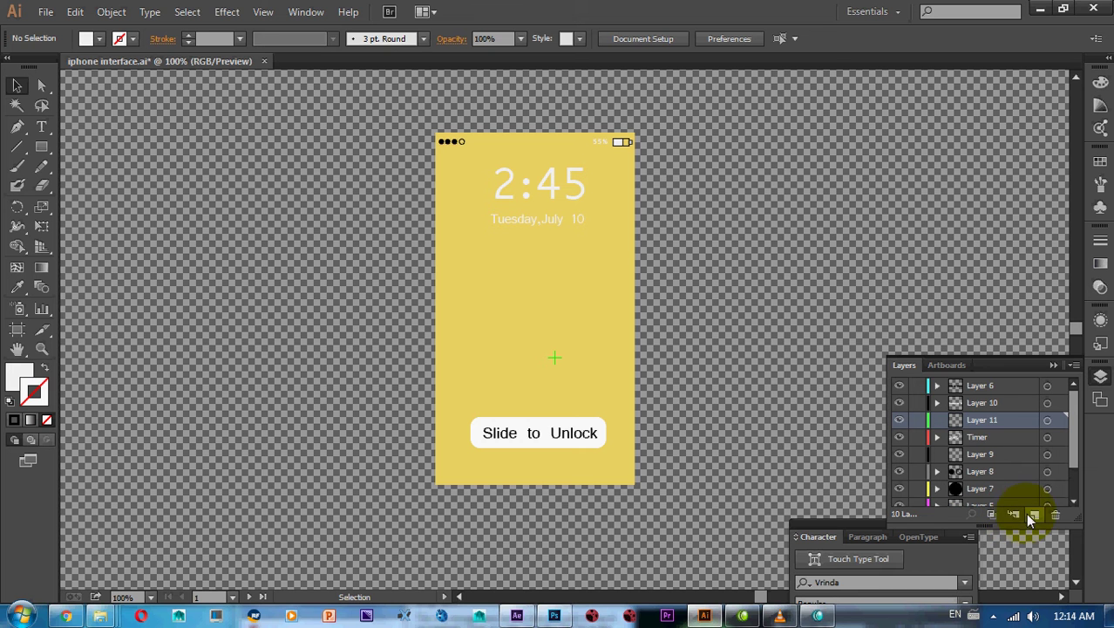
pyautogui.click(616, 142)
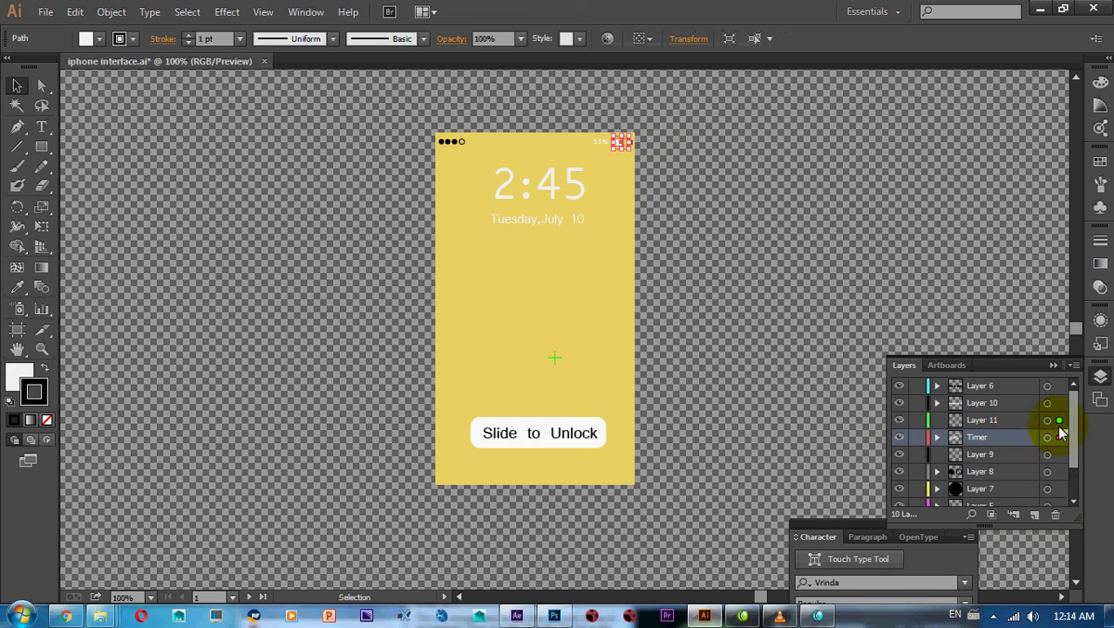
pyautogui.moveTo(1059, 436); pyautogui.dragTo(1058, 420)
pyautogui.click(649, 134)
# Zoom in on the battery and move its cap onto new Layer 12.
pyautogui.hotkey('ctrl', '+')
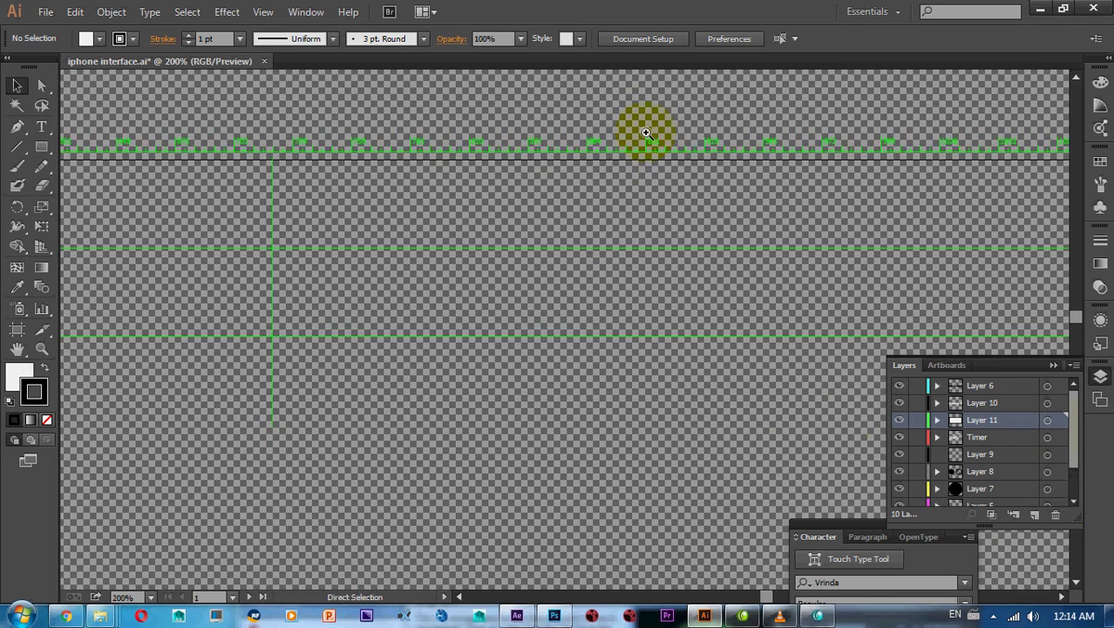
pyautogui.moveTo(636, 125)
pyautogui.mouseDown()
pyautogui.moveTo(738, 74)
pyautogui.moveTo(626, 263)
pyautogui.mouseUp()
pyautogui.click(616, 251)
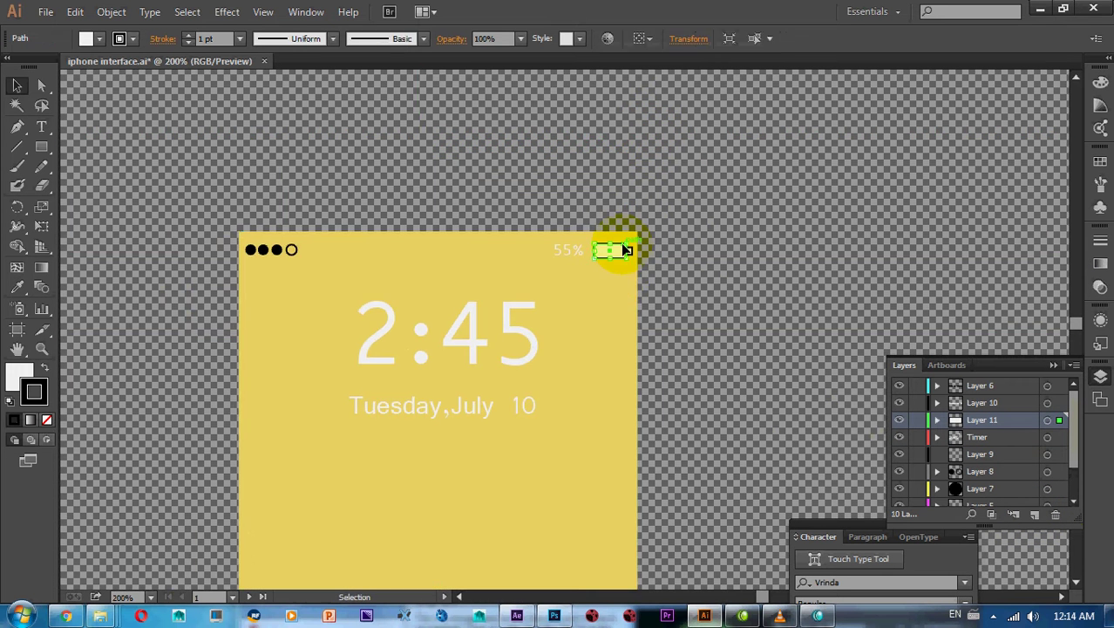
pyautogui.keyDown('ctrl'); pyautogui.click(631, 264); pyautogui.keyUp('ctrl')
pyautogui.keyDown('ctrl'); pyautogui.click(629, 264); pyautogui.keyUp('ctrl')
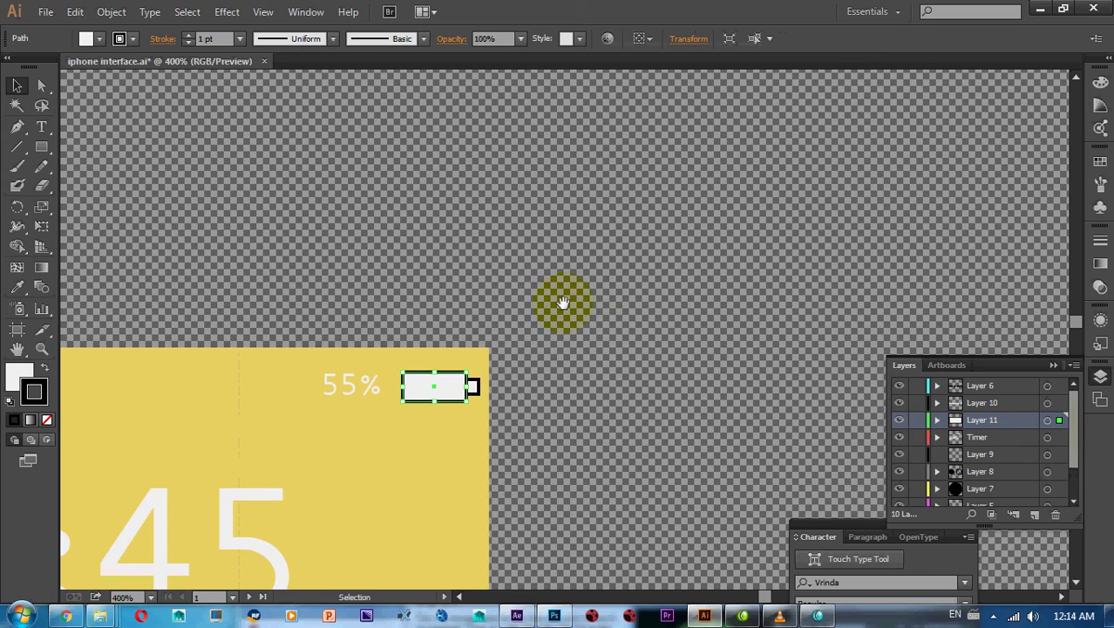
pyautogui.click(600, 300)
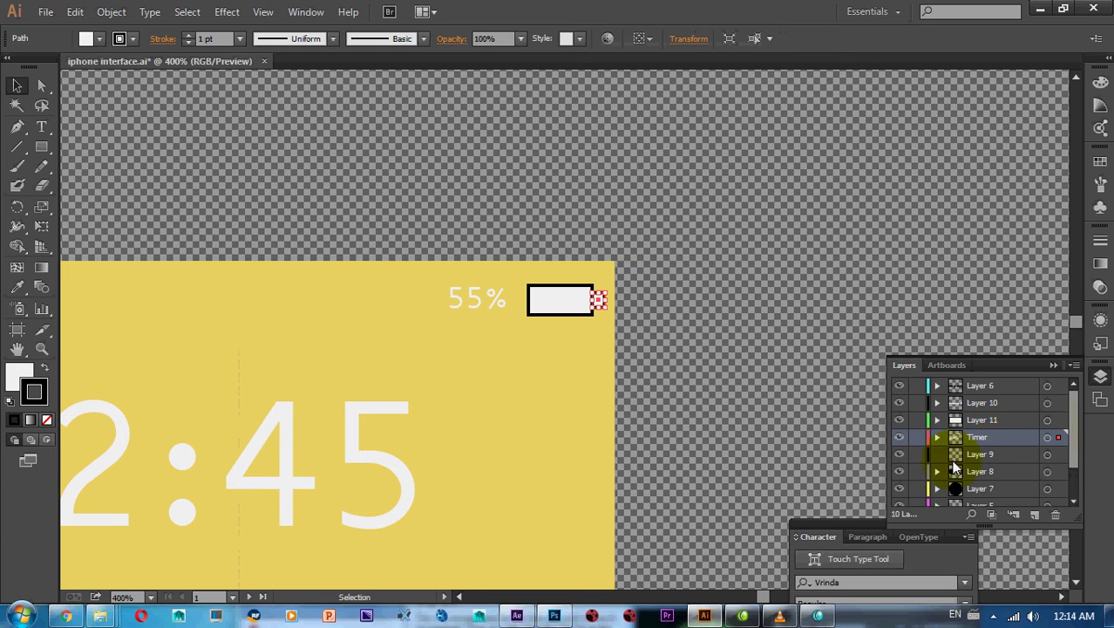
pyautogui.click(1034, 514)
pyautogui.moveTo(1058, 454); pyautogui.dragTo(1059, 437)
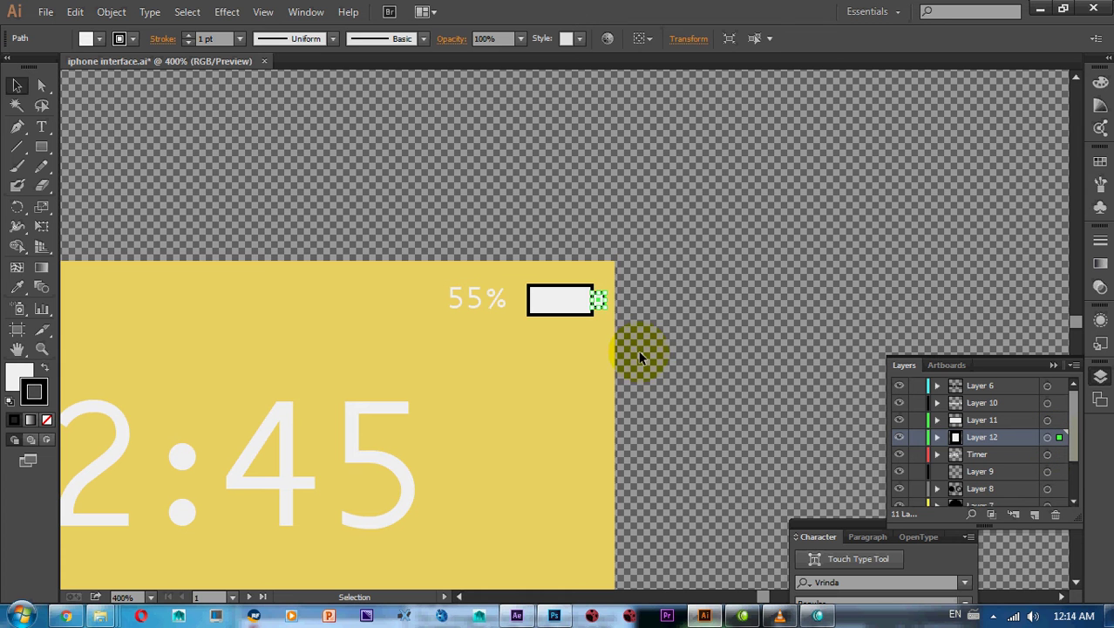
pyautogui.click(597, 314)
# Move the yellow inner square onto new Layer 13 and drag Layer 11 below Layer 12.
pyautogui.click(567, 301)
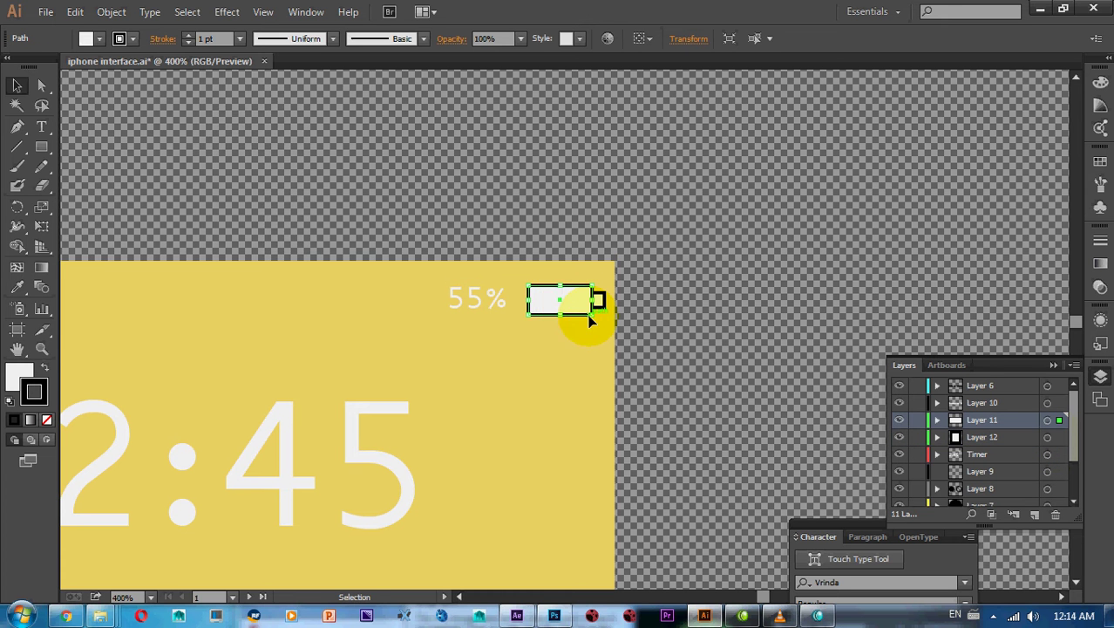
pyautogui.moveTo(567, 305); pyautogui.dragTo(536, 366)
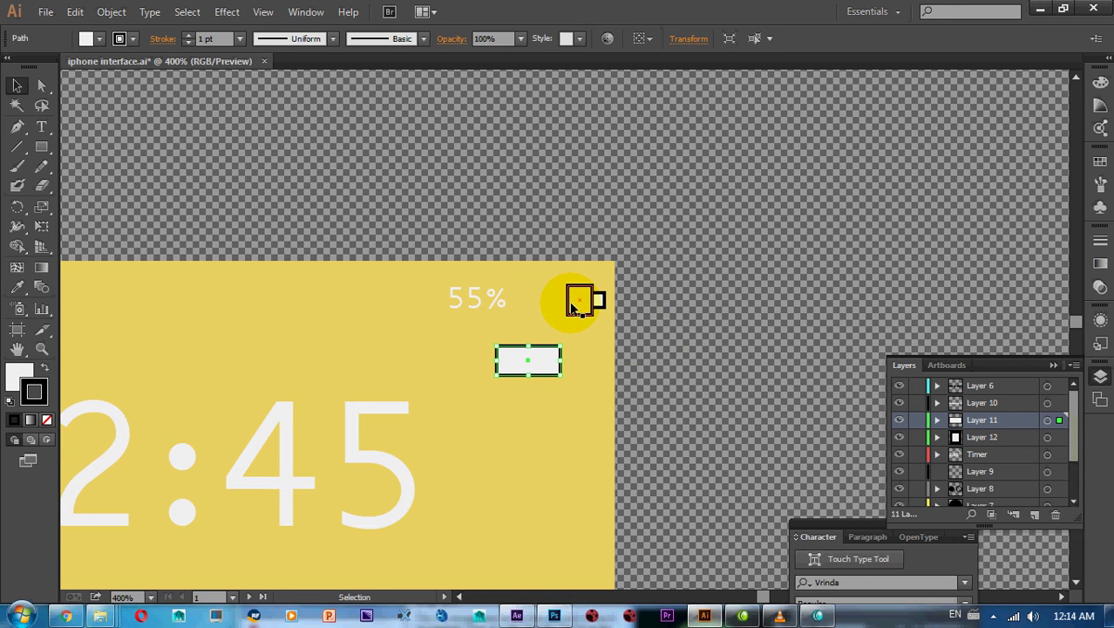
pyautogui.click(573, 305)
pyautogui.click(1036, 515)
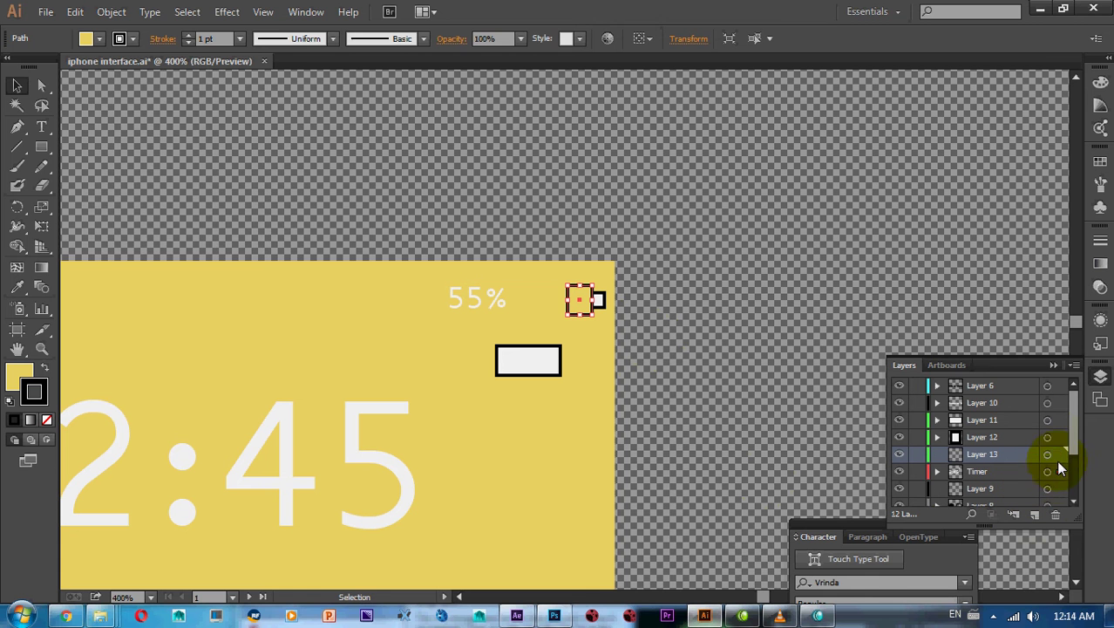
pyautogui.moveTo(1058, 471); pyautogui.dragTo(1058, 454)
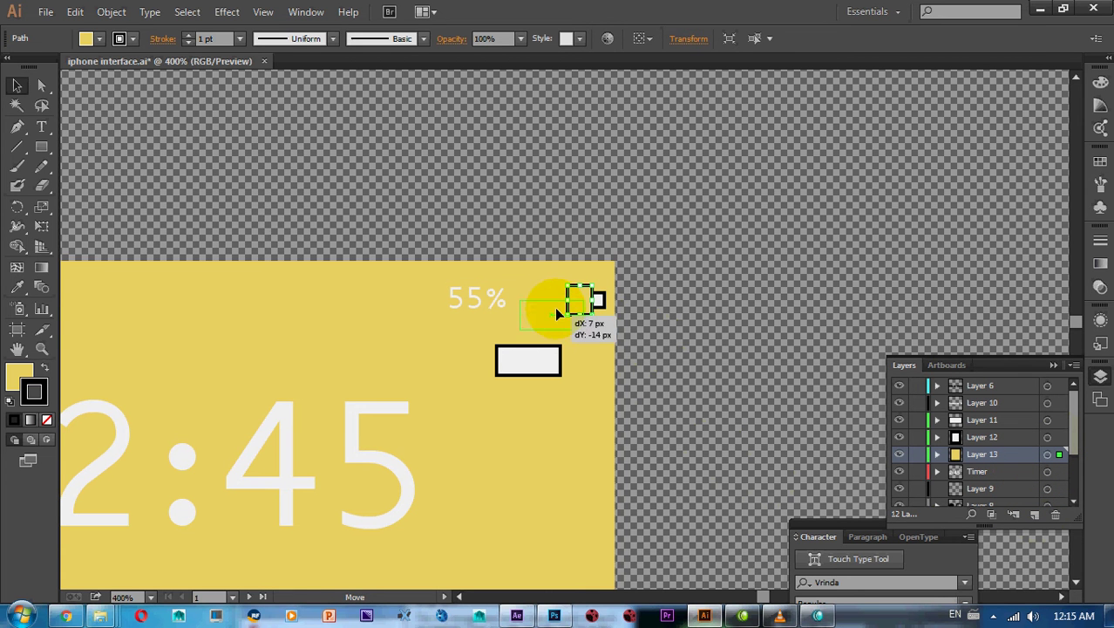
pyautogui.moveTo(558, 312); pyautogui.dragTo(585, 299)
pyautogui.hotkey('ctrl', 'z')
pyautogui.click(655, 299)
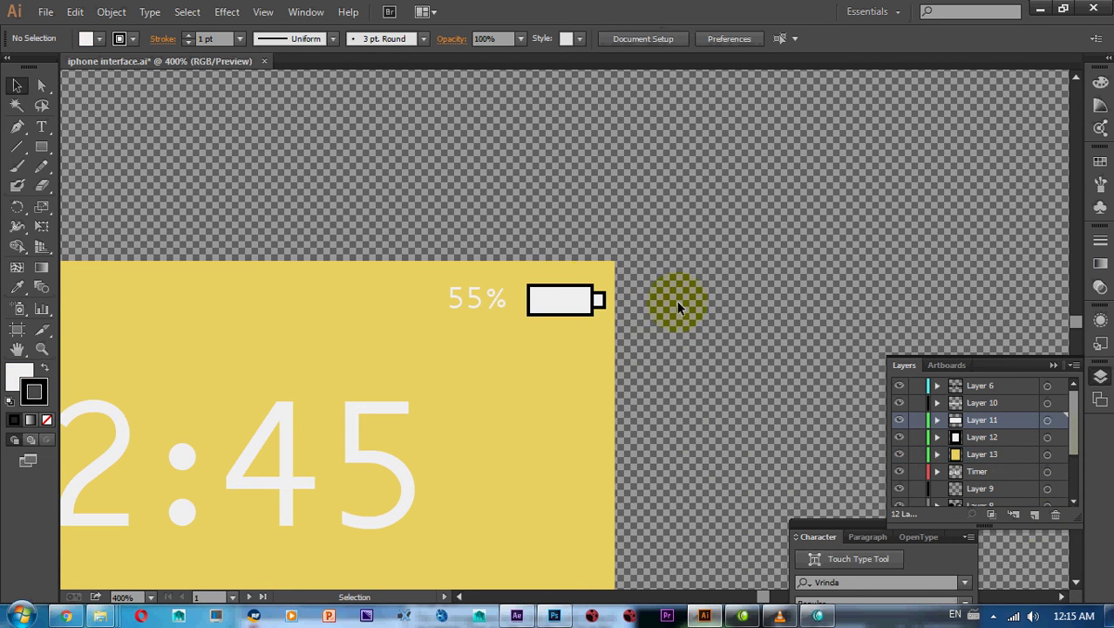
pyautogui.click(565, 298)
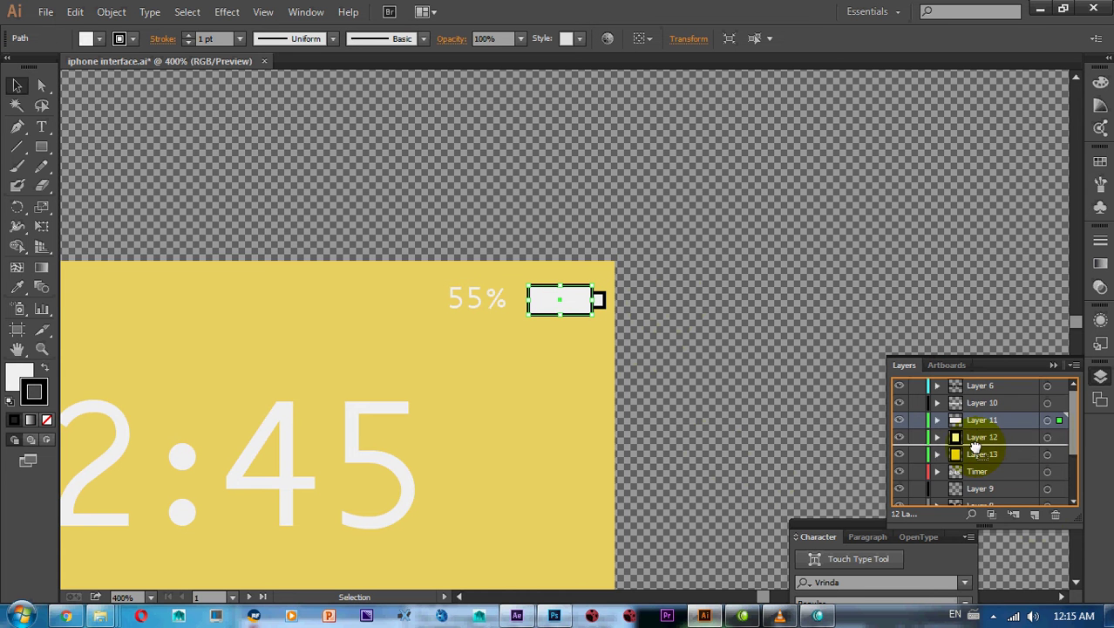
pyautogui.moveTo(973, 424); pyautogui.dragTo(983, 456)
# Move the 55% text onto new Layer 14.
pyautogui.click(668, 325)
pyautogui.click(455, 298)
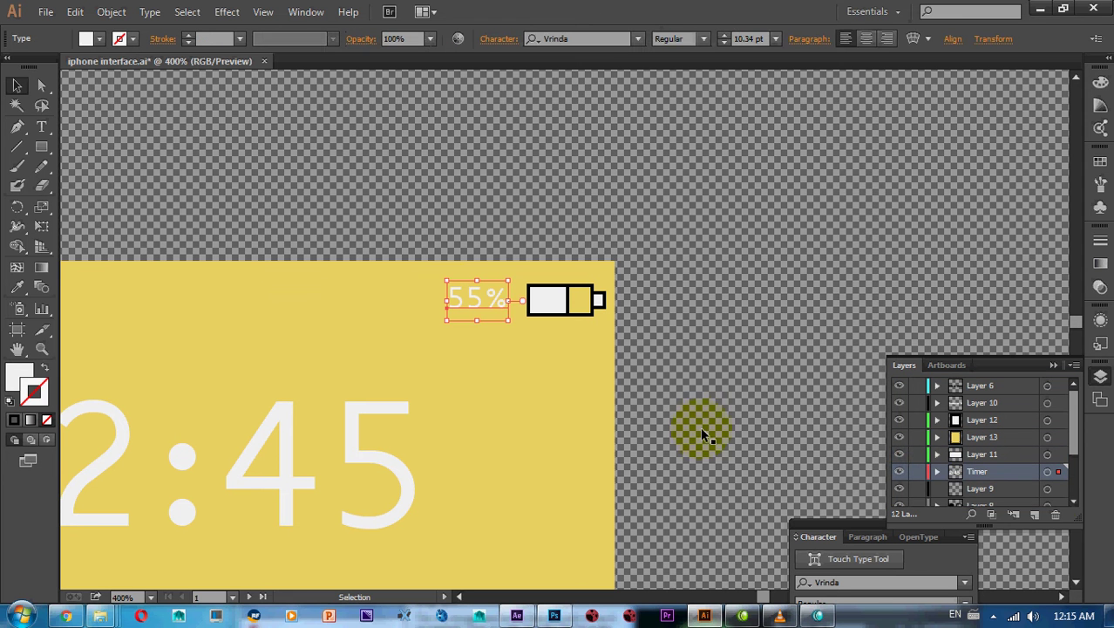
pyautogui.click(1034, 515)
pyautogui.click(1059, 471)
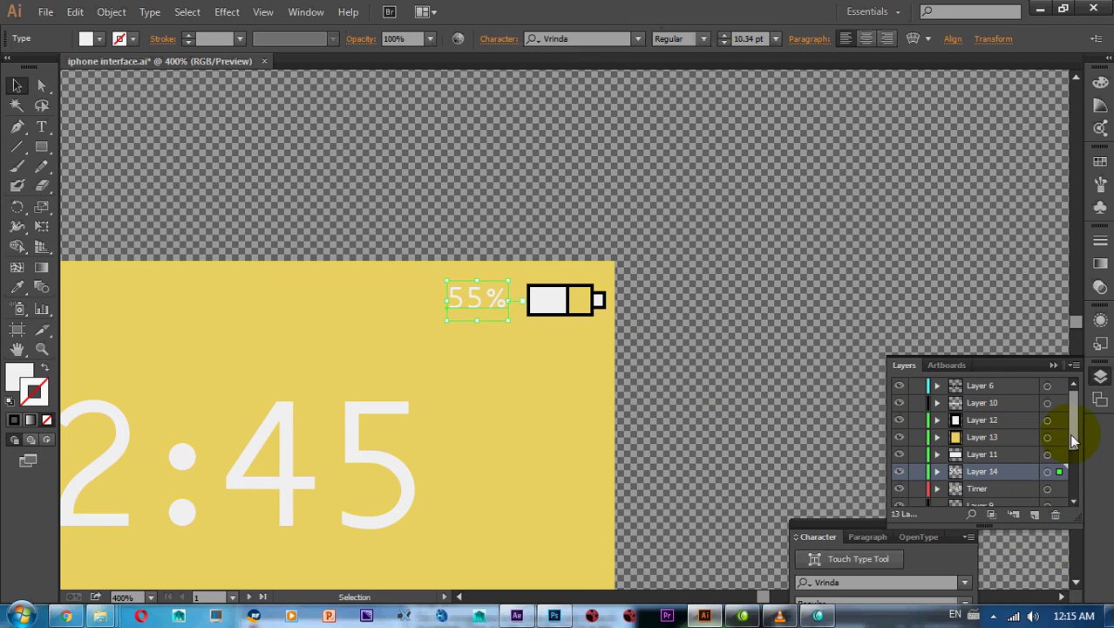
pyautogui.scroll(-2, 985, 436)
pyautogui.click(425, 427)
# Move the Slide to Unlock text onto new Layer 15.
pyautogui.moveTo(426, 427); pyautogui.dragTo(565, 199)
pyautogui.moveTo(518, 460); pyautogui.dragTo(565, 198)
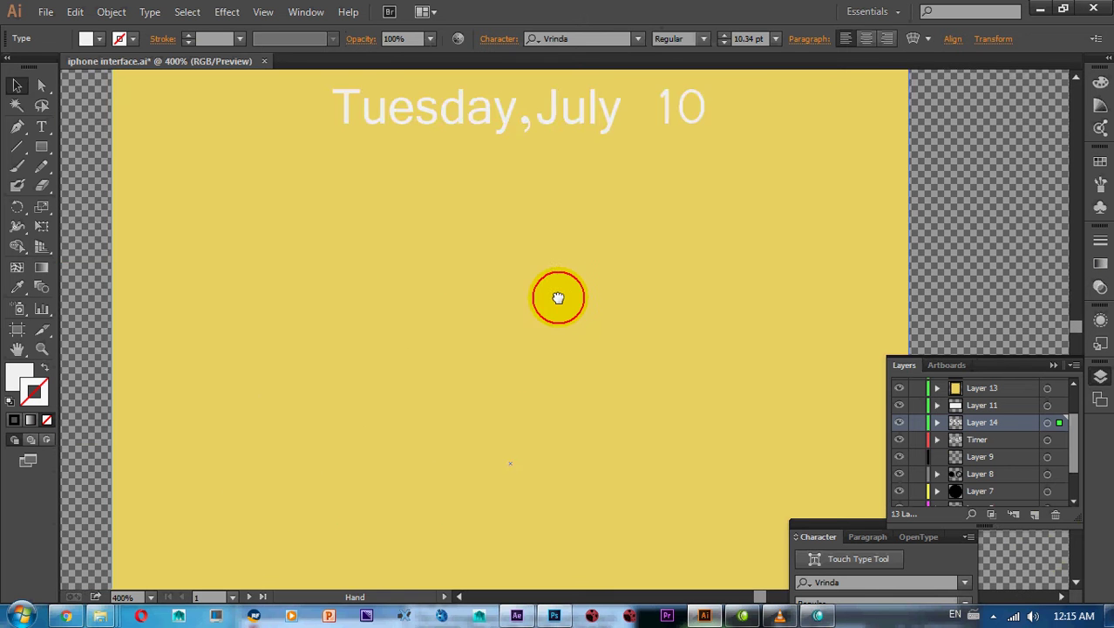
pyautogui.moveTo(558, 297); pyautogui.dragTo(545, 77)
pyautogui.click(510, 347)
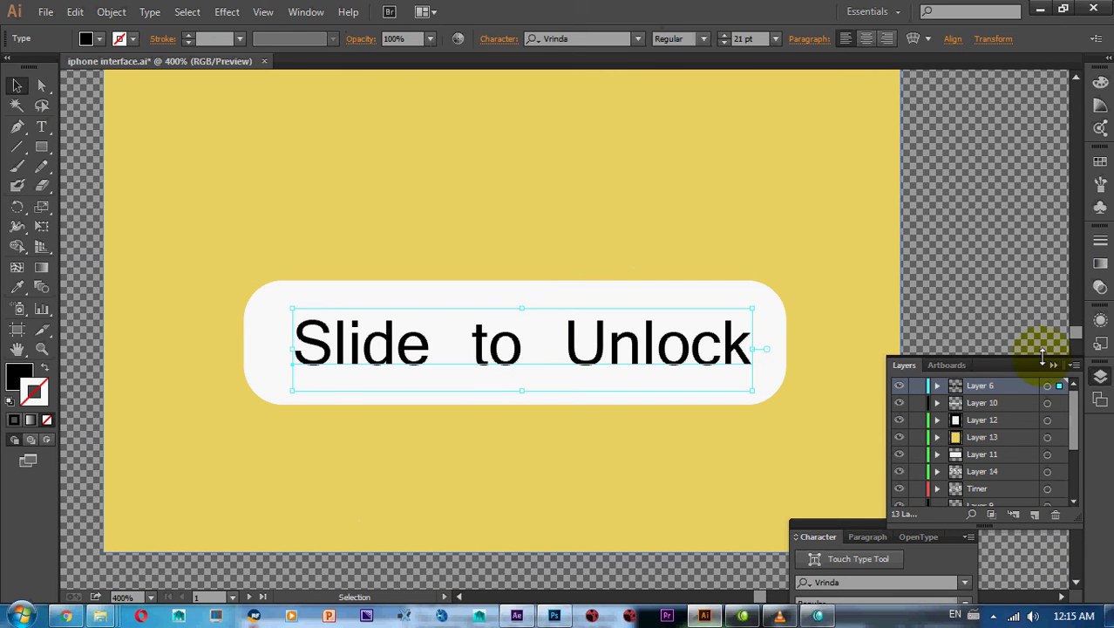
pyautogui.click(1034, 515)
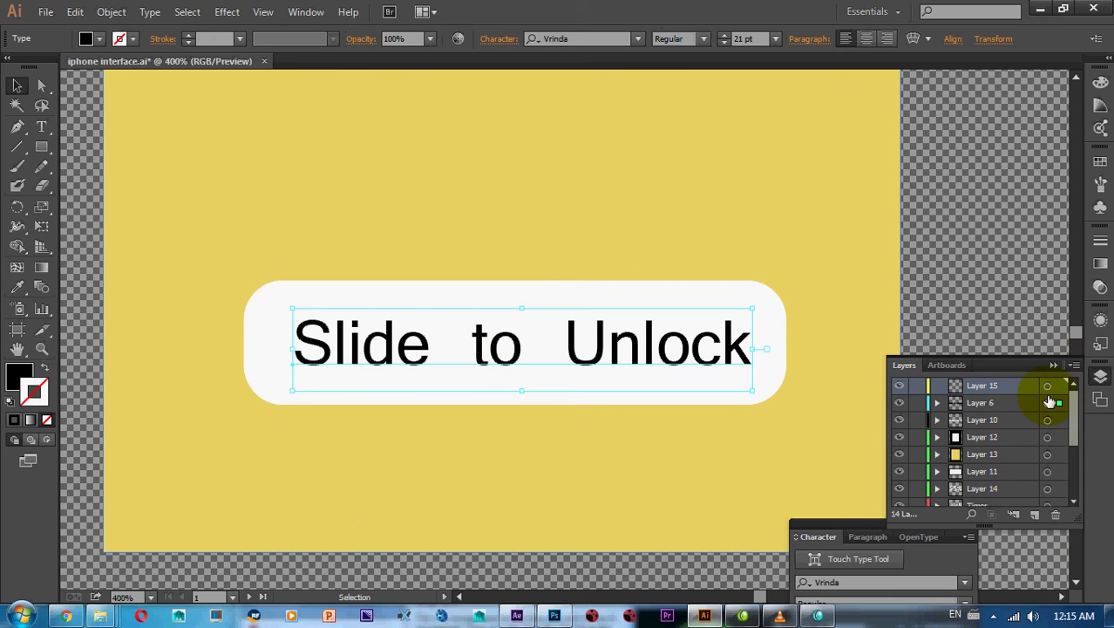
pyautogui.moveTo(1057, 402); pyautogui.dragTo(1059, 386)
# Delete the now-empty Layer 6 and save the artwork.
pyautogui.click(986, 404)
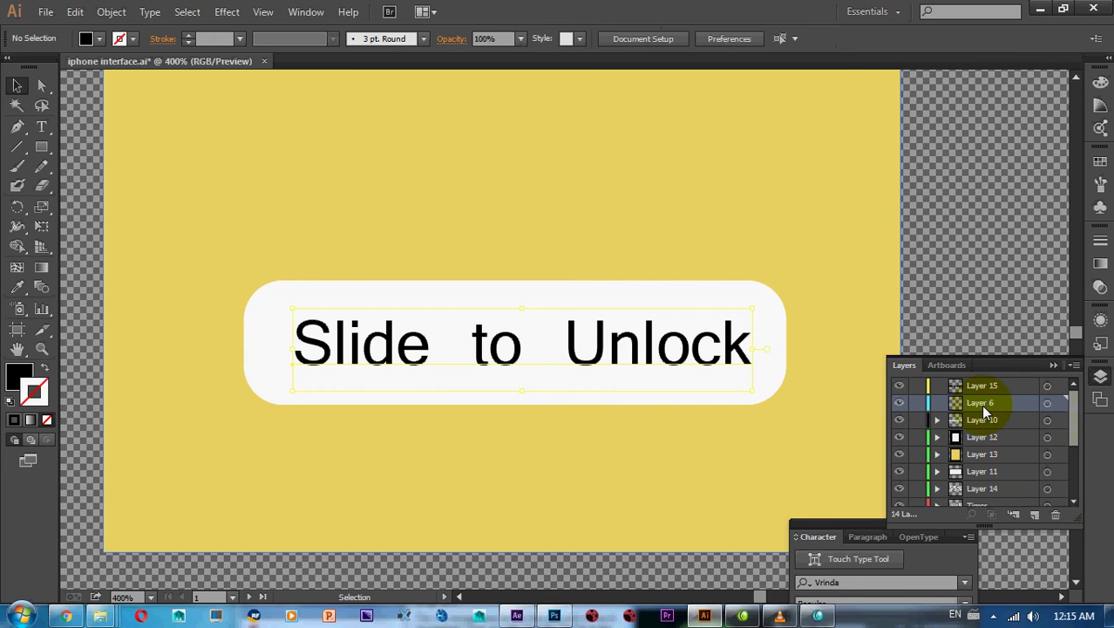
pyautogui.hotkey('ctrl', 'x')
pyautogui.hotkey('ctrl', 'f')
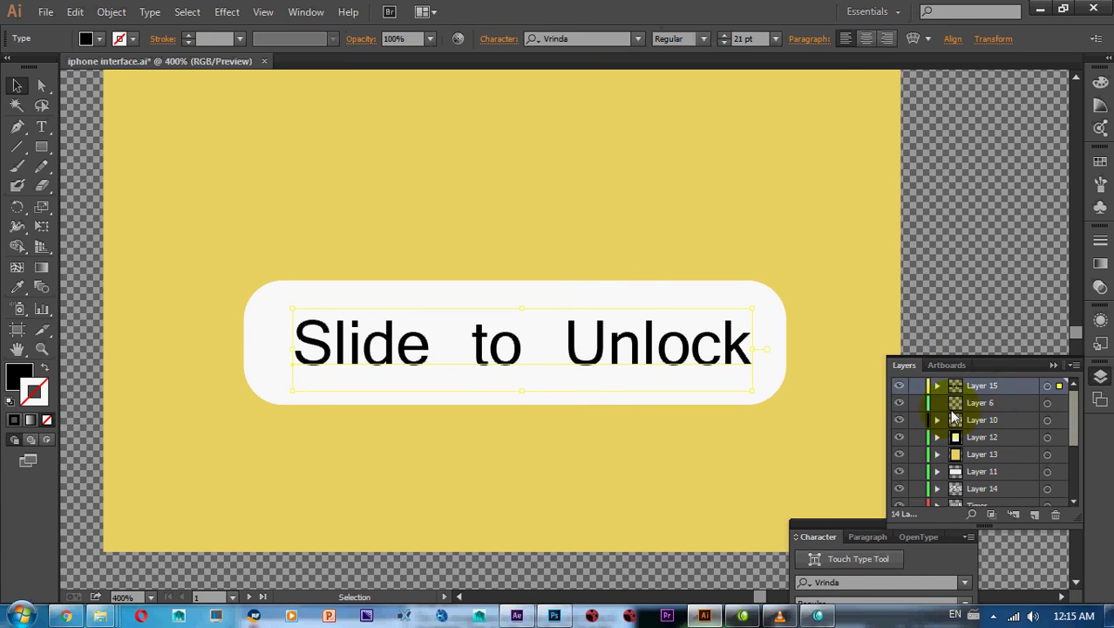
pyautogui.click(952, 405)
pyautogui.click(1055, 521)
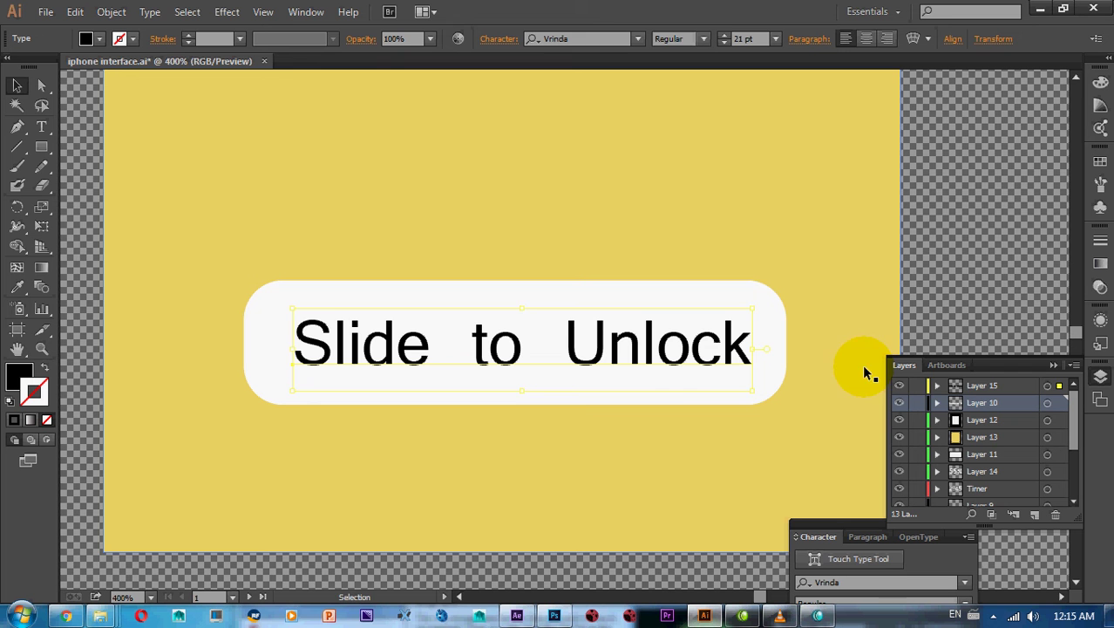
pyautogui.click(693, 365)
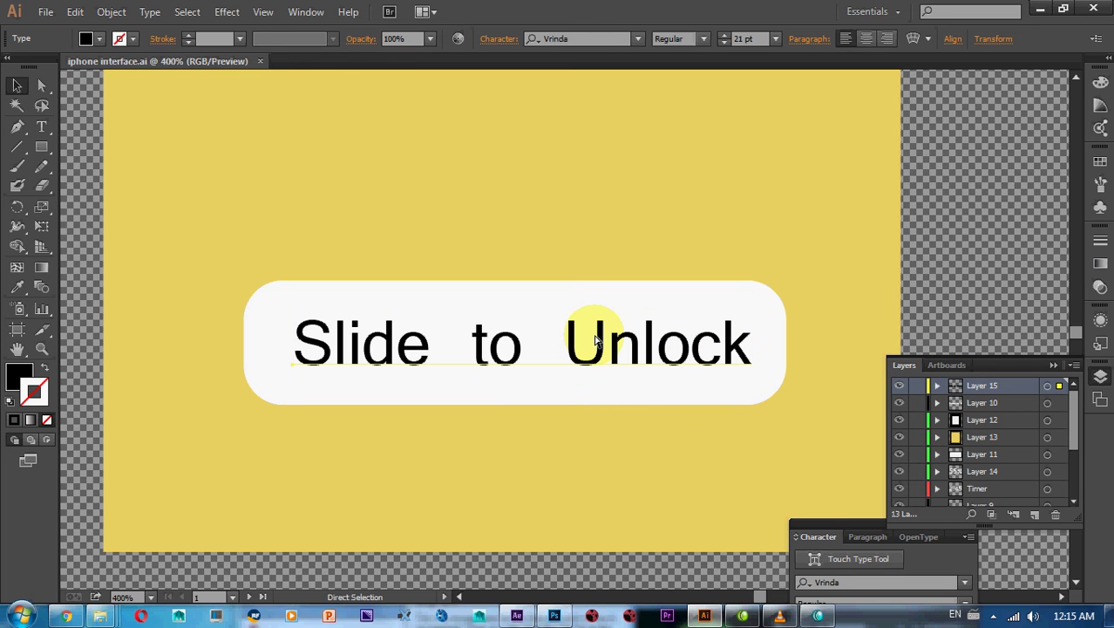
pyautogui.click(46, 12)
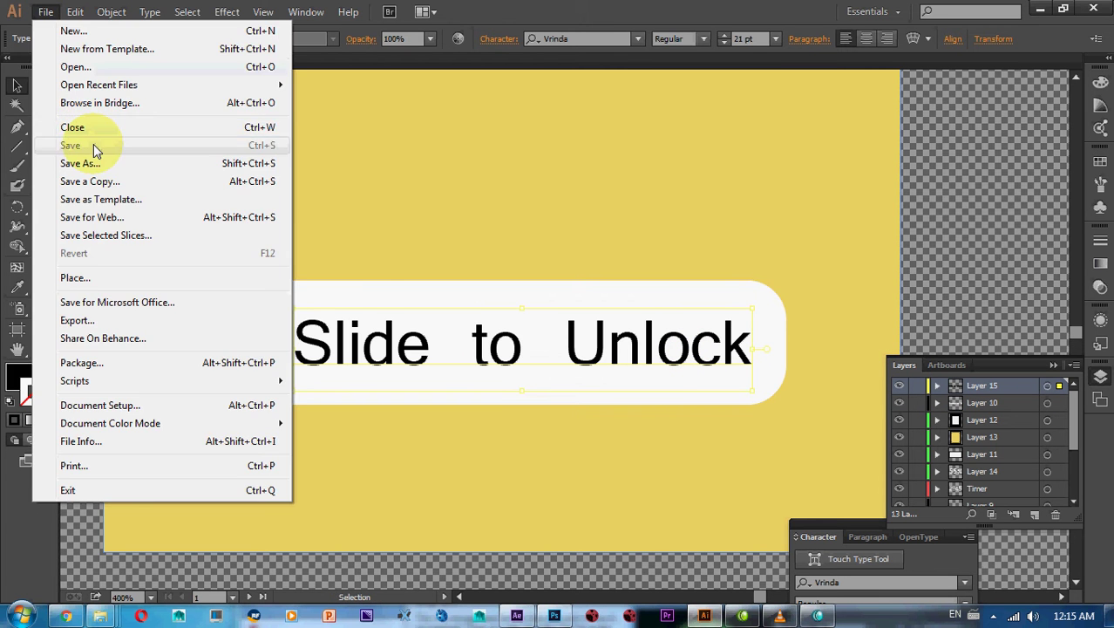
pyautogui.click(94, 144)
# Delete the old iphone interface composition and its Layers folder from the project.
pyautogui.click(517, 616)
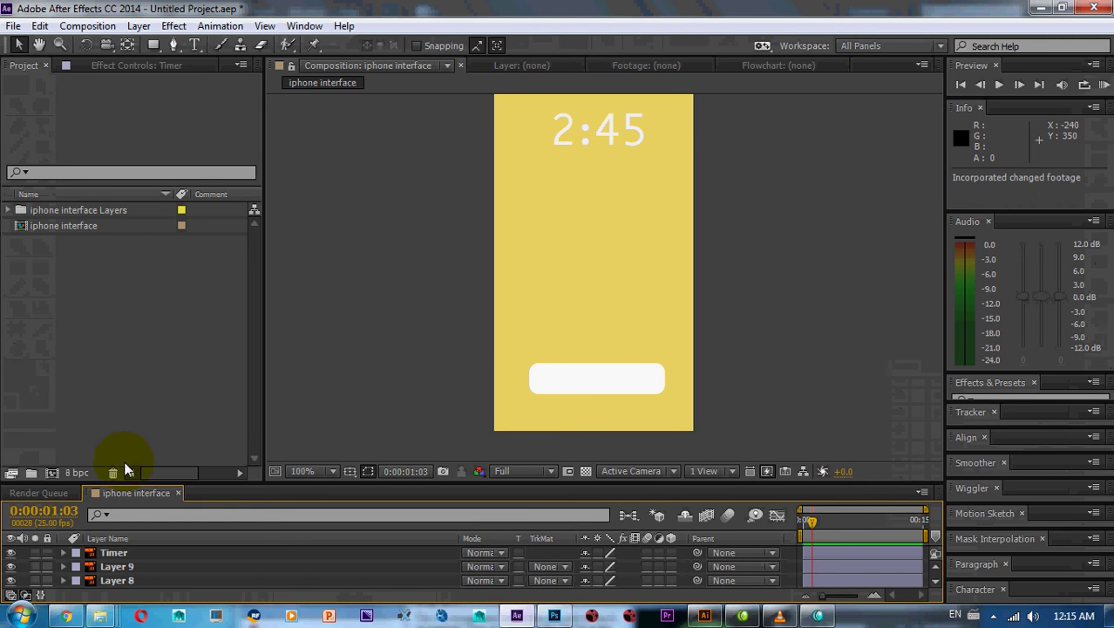
pyautogui.click(73, 228)
pyautogui.keyDown('shift'); pyautogui.click(81, 214); pyautogui.keyUp('shift')
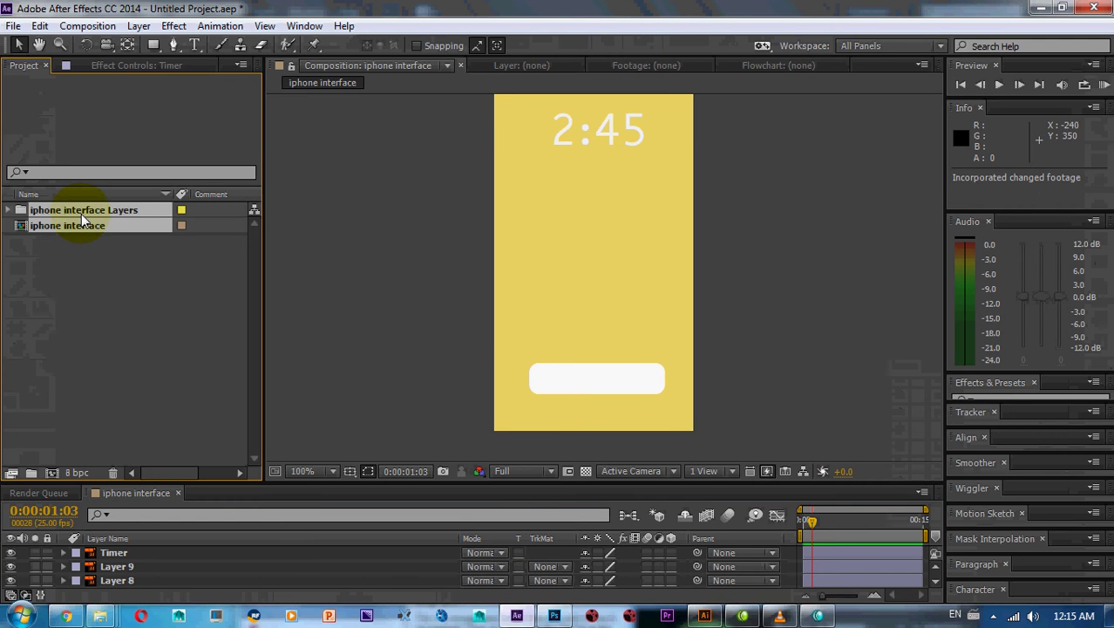
pyautogui.press('Delete')
pyautogui.click(636, 329)
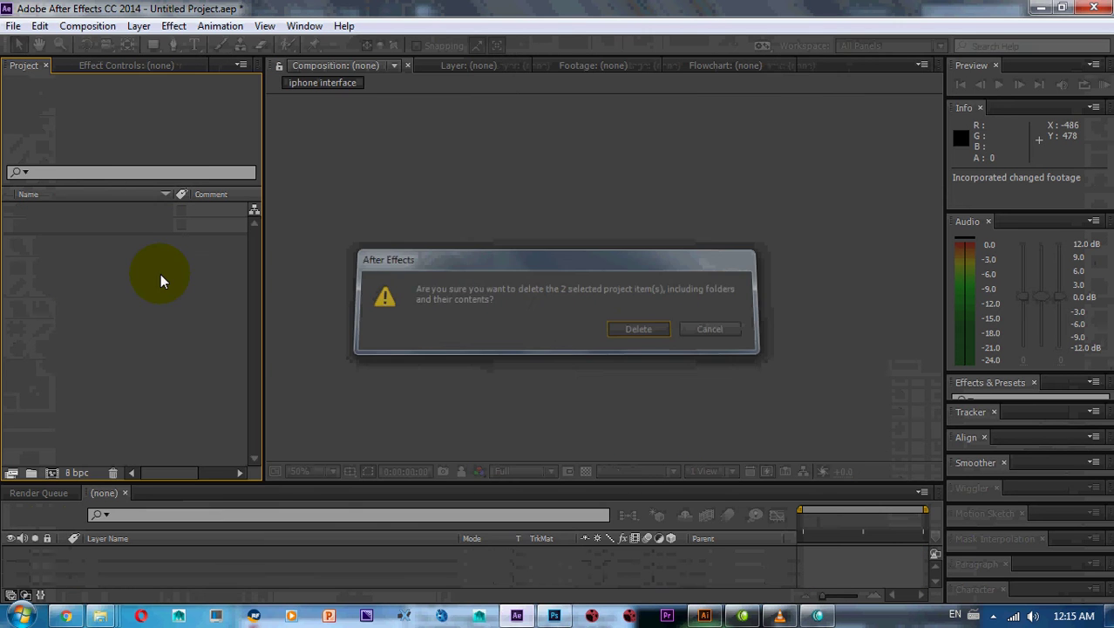
# Import the updated iphone interface.ai as a Composition.
pyautogui.doubleClick(97, 271)
pyautogui.doubleClick(729, 210)
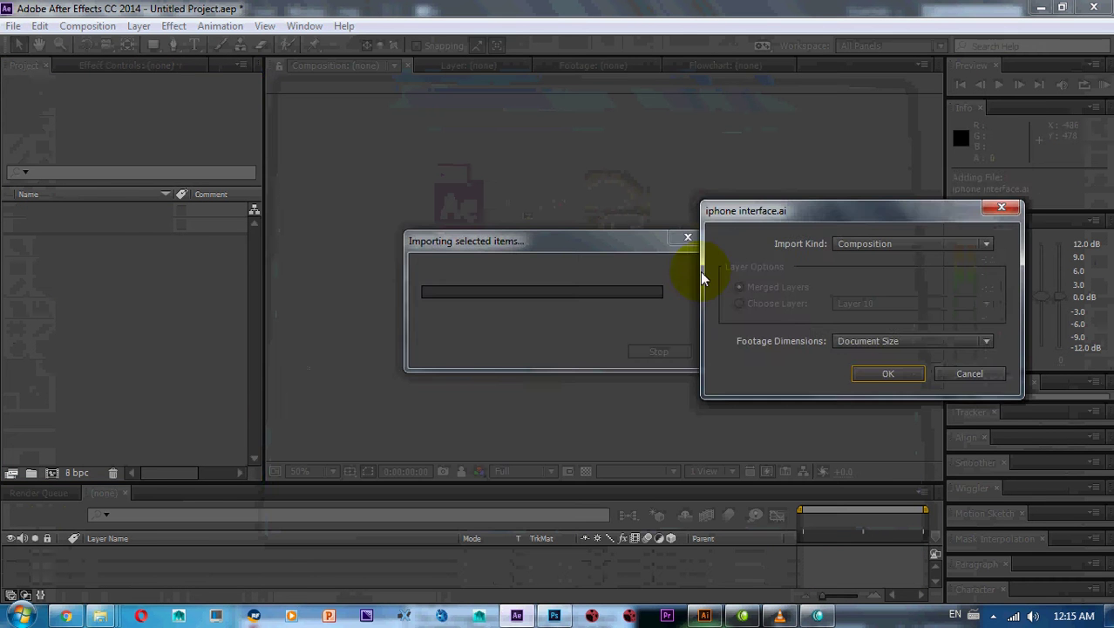
pyautogui.click(864, 374)
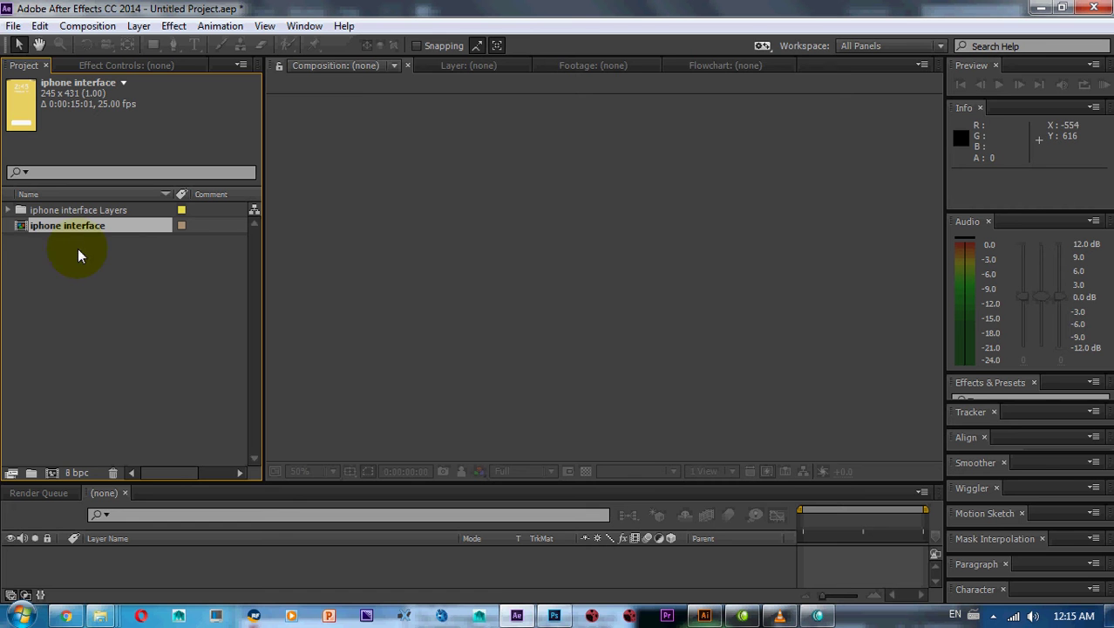
# Open the iphone interface composition and enlarge the Timeline to list its layers.
pyautogui.doubleClick(79, 223)
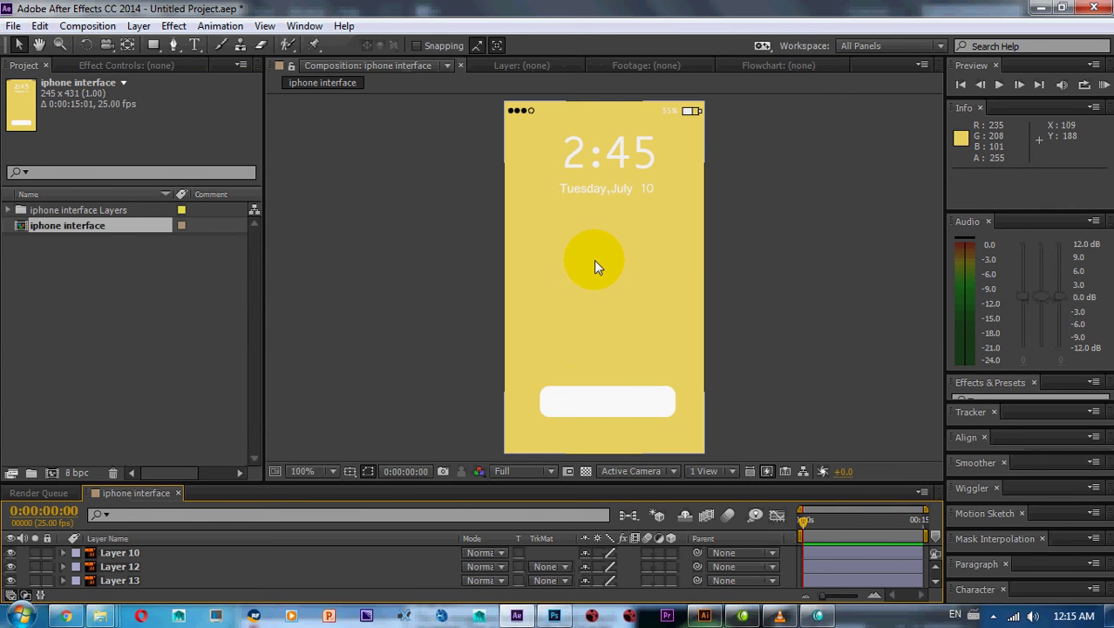
pyautogui.moveTo(238, 482)
pyautogui.mouseDown()
pyautogui.moveTo(237, 318)
pyautogui.moveTo(236, 330)
pyautogui.mouseUp()
pyautogui.click(129, 499)
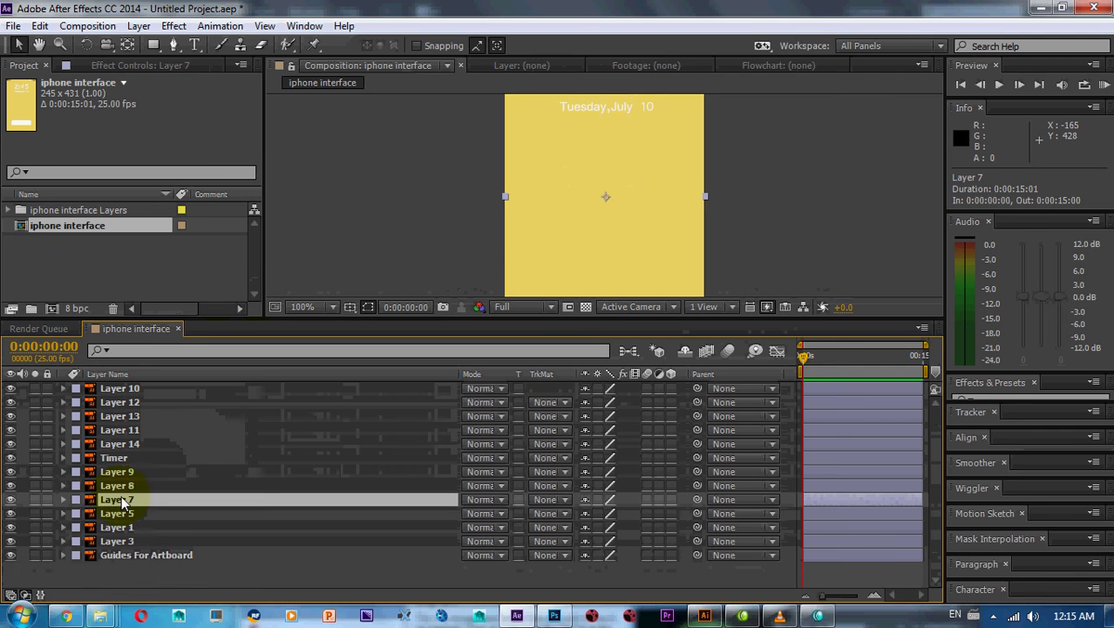
pyautogui.moveTo(579, 236); pyautogui.dragTo(576, 253)
pyautogui.scroll(1, 568, 235)
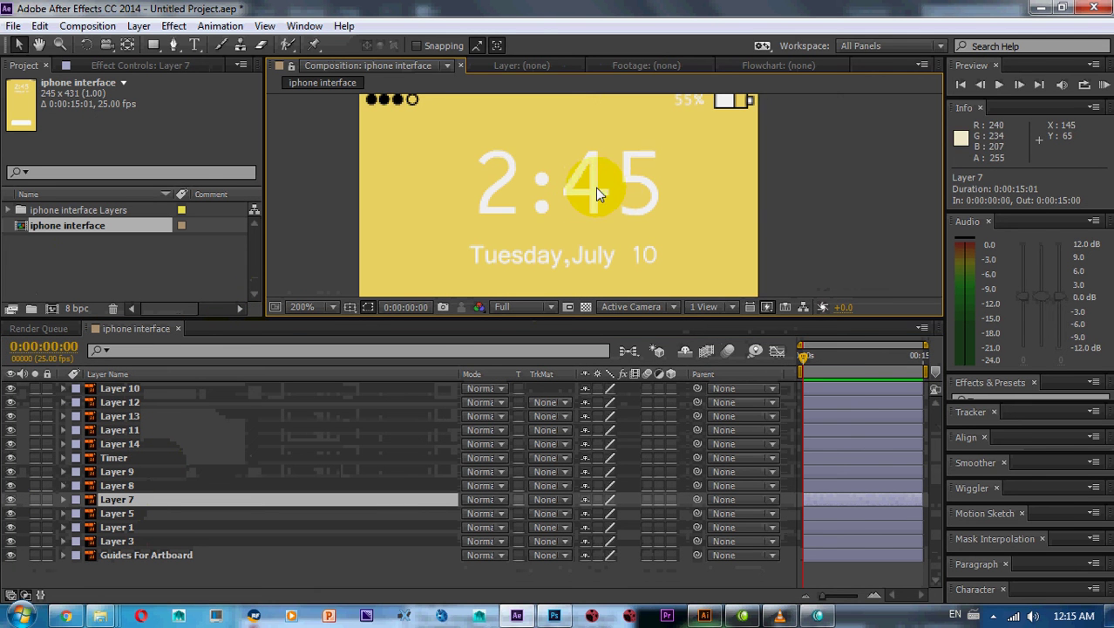
# Scroll through the layer list to confirm each lock-screen element has its own layer.
pyautogui.click(11, 390)
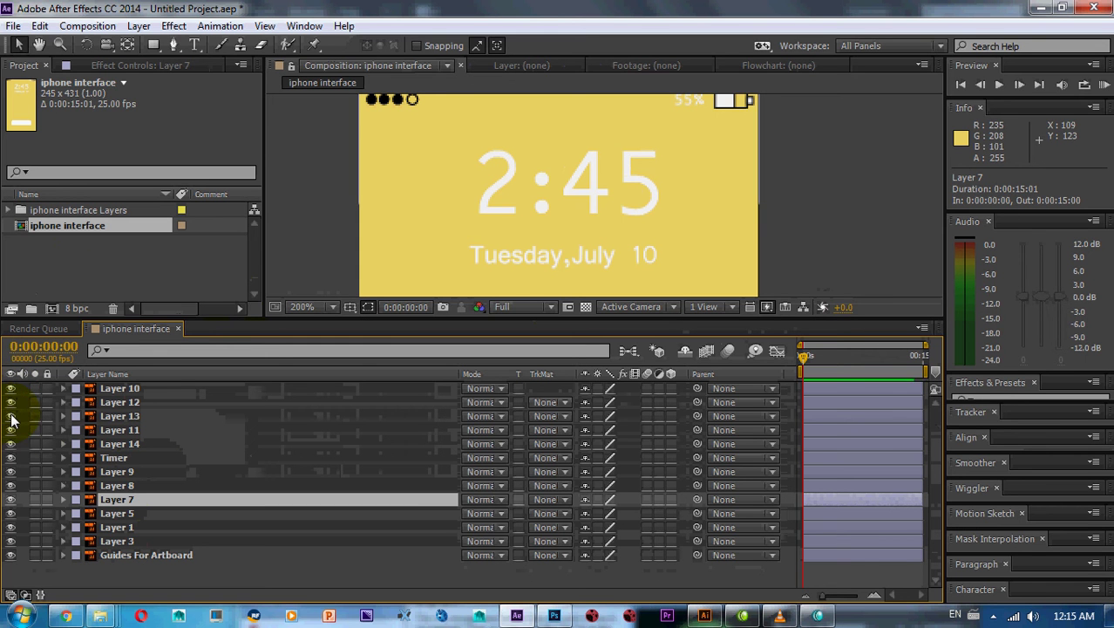
pyautogui.scroll(2, 698, 195)
pyautogui.scroll(1, 698, 195)
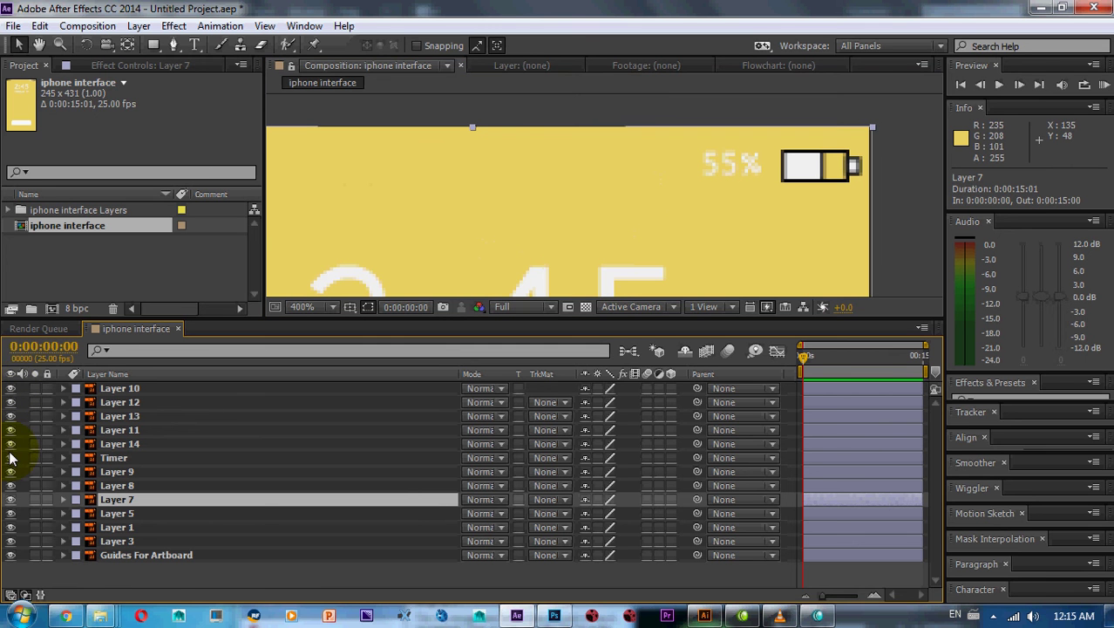
pyautogui.click(12, 500)
pyautogui.scroll(-2, 541, 204)
# Toggle the Timer layer's visibility off and on to confirm it holds the 2:45 clock.
pyautogui.moveTo(541, 203); pyautogui.dragTo(580, 165)
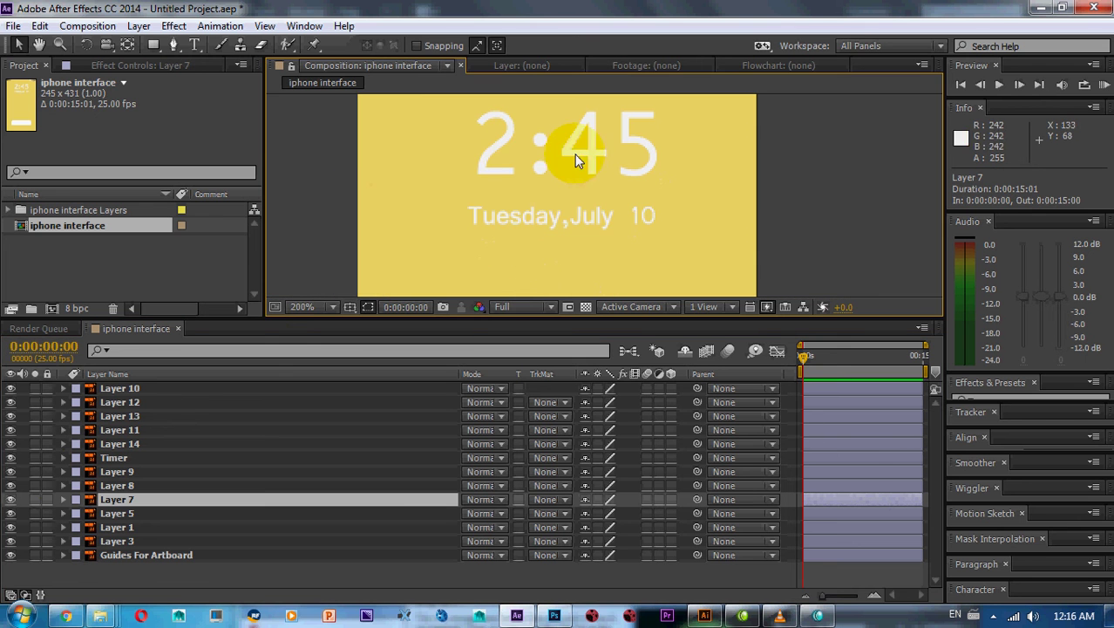
pyautogui.click(11, 458)
pyautogui.click(10, 458)
pyautogui.click(103, 459)
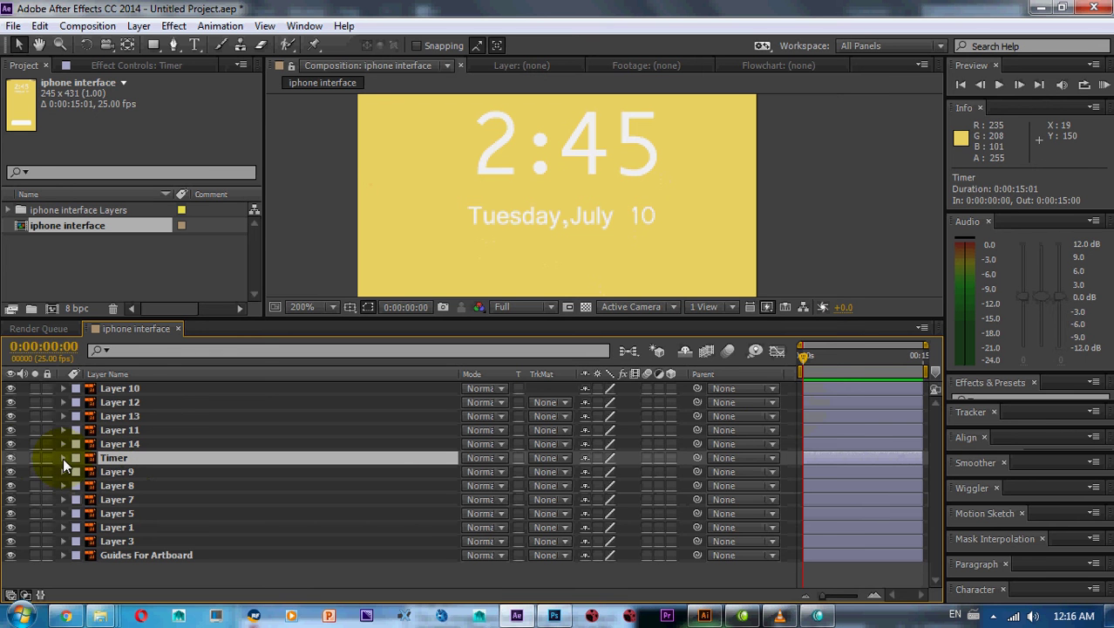
# Inspect the Timer layer's Transform properties, collapse them, and preview the composition's playback.
pyautogui.click(63, 457)
pyautogui.click(77, 472)
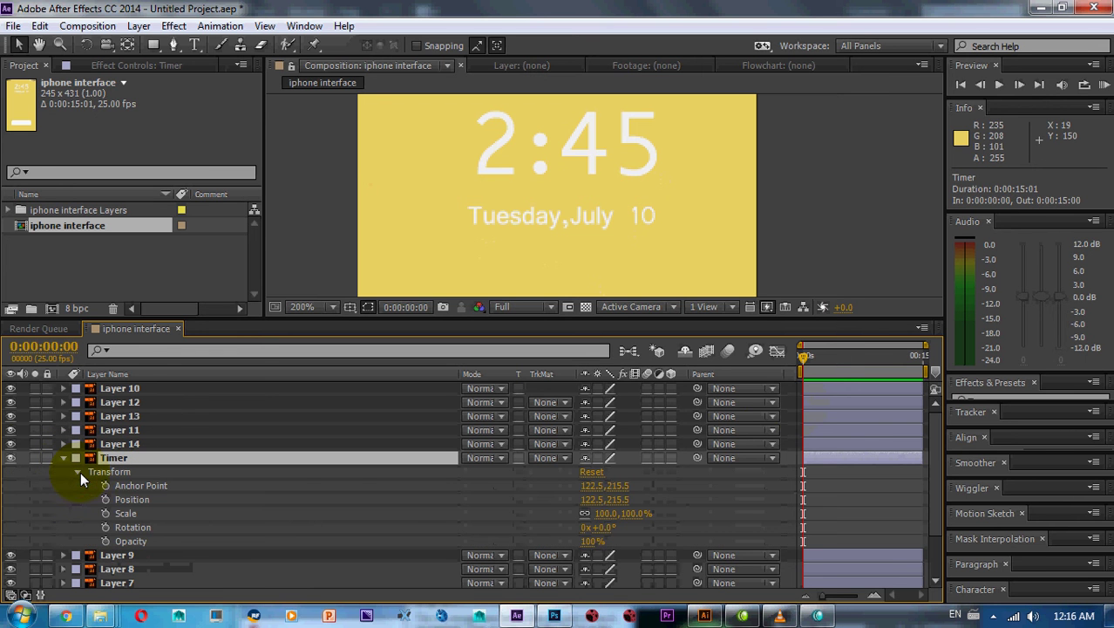
pyautogui.click(64, 457)
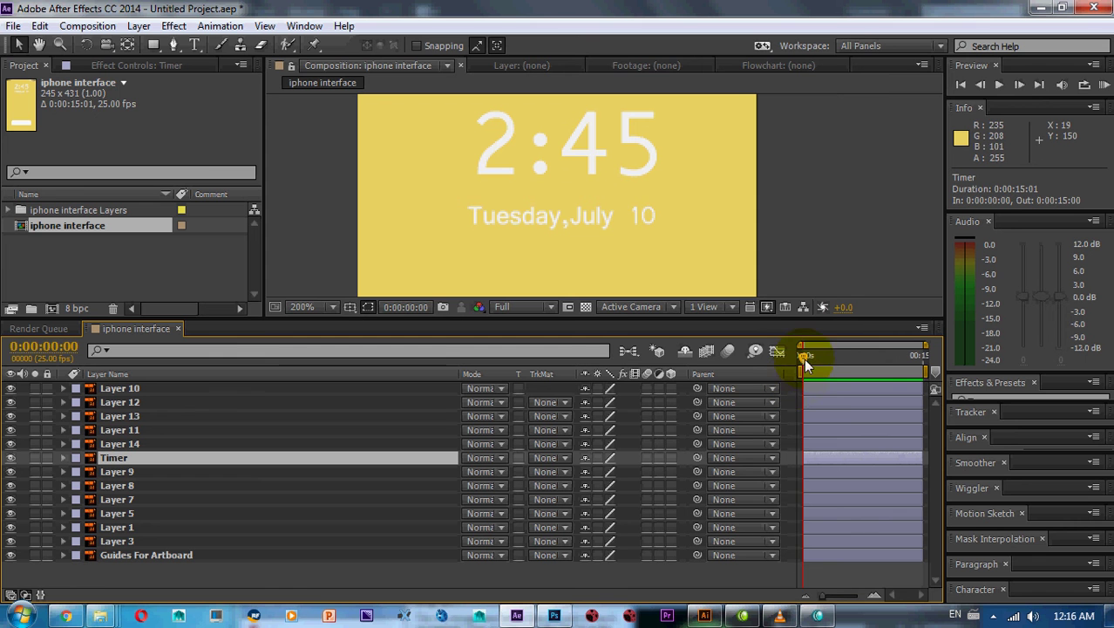
pyautogui.press('KP_0')
pyautogui.press('KP_0')
# Move the playhead to 0:00:04:05 and enlarge the viewer to show the whole lock screen.
pyautogui.moveTo(803, 356); pyautogui.dragTo(835, 356)
pyautogui.scroll(-3, 668, 260)
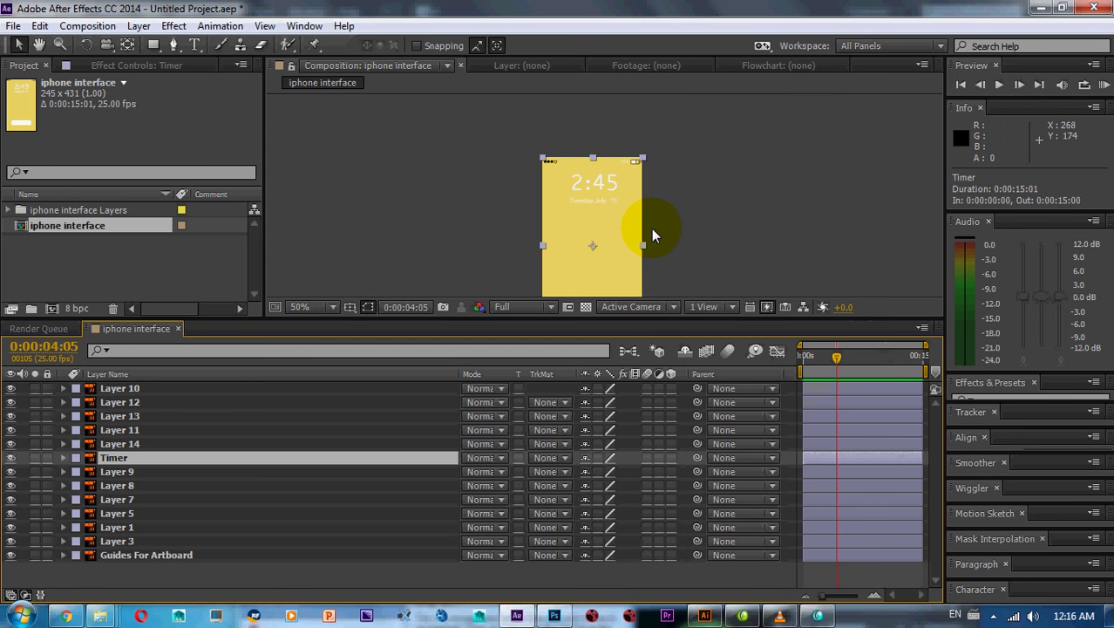
pyautogui.scroll(2, 655, 191)
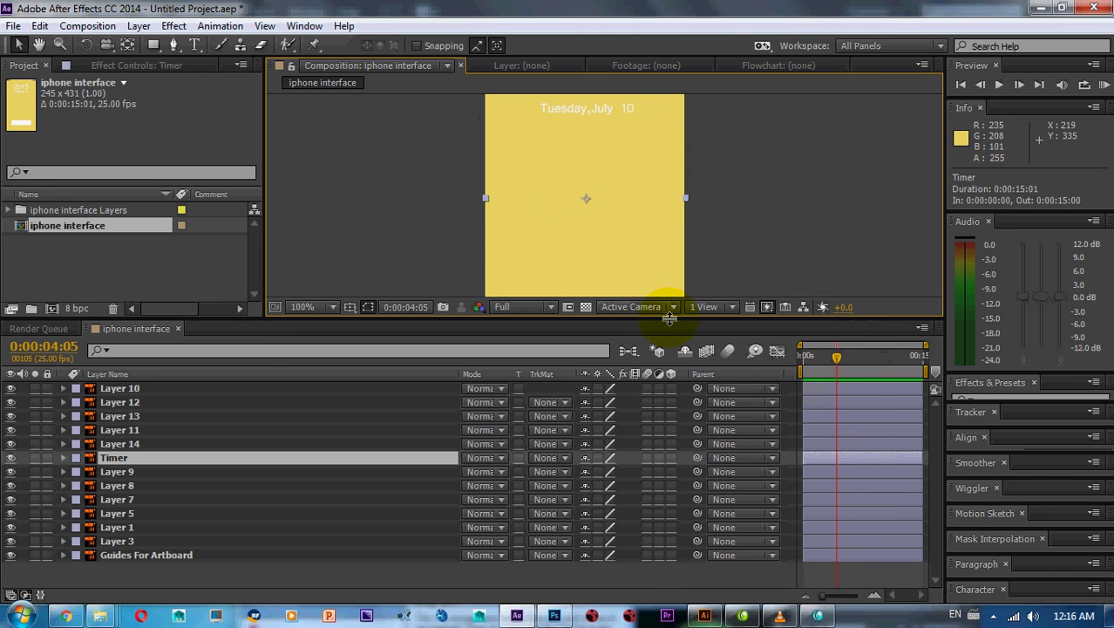
pyautogui.moveTo(667, 319); pyautogui.dragTo(661, 507)
pyautogui.moveTo(552, 334); pyautogui.dragTo(569, 316)
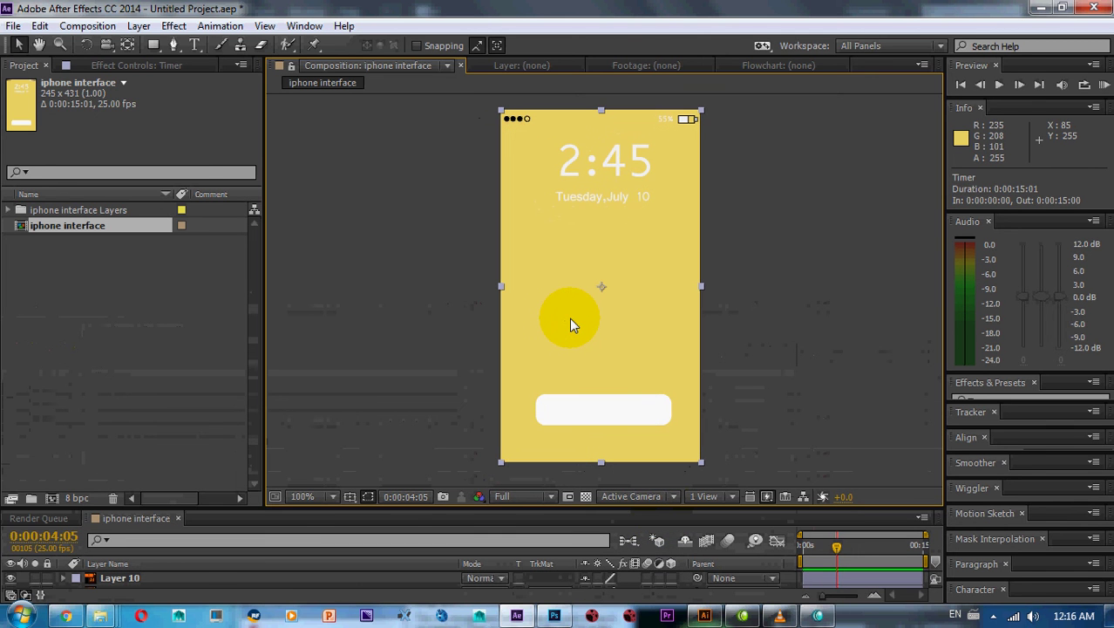
# Save the project as 2.aep in folder 1, then deselect the layers.
pyautogui.hotkey('ctrl', 's')
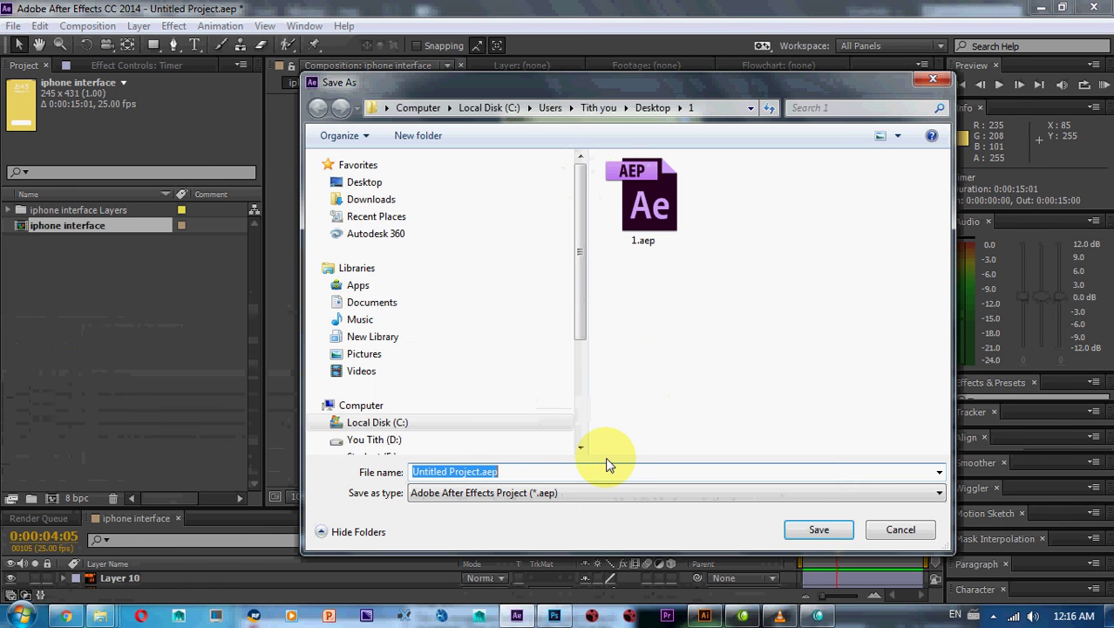
pyautogui.write('1')
pyautogui.click(819, 529)
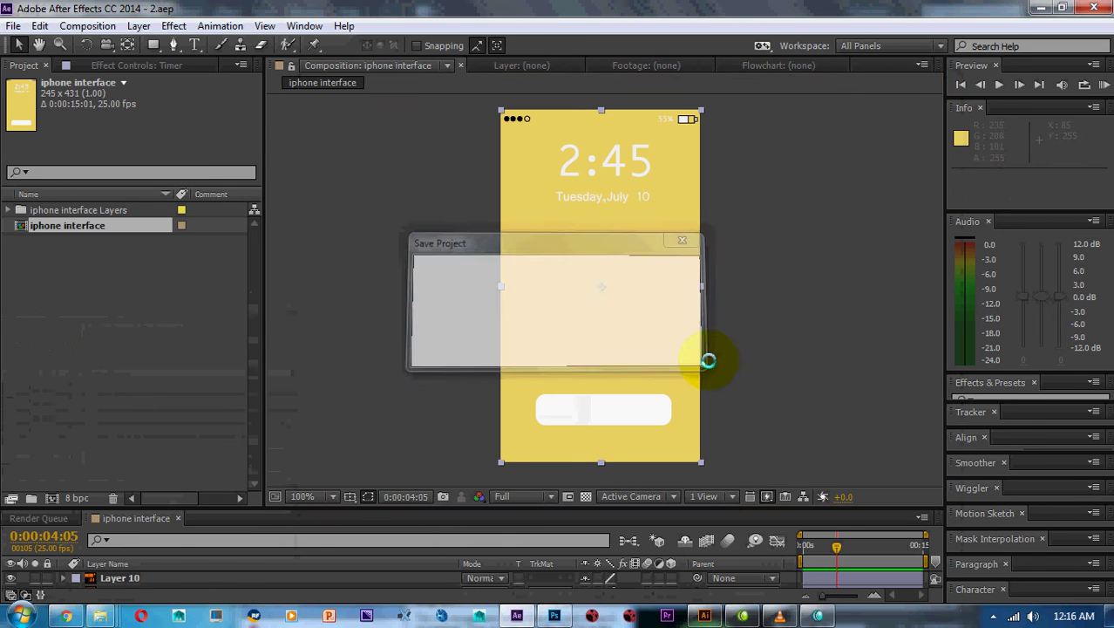
pyautogui.click(778, 207)
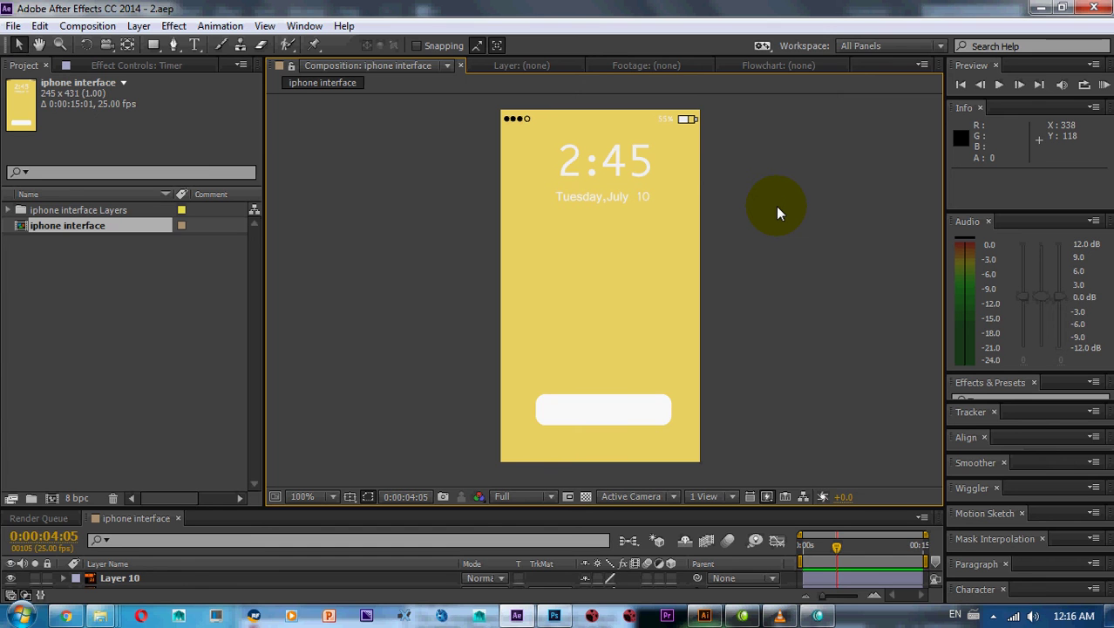